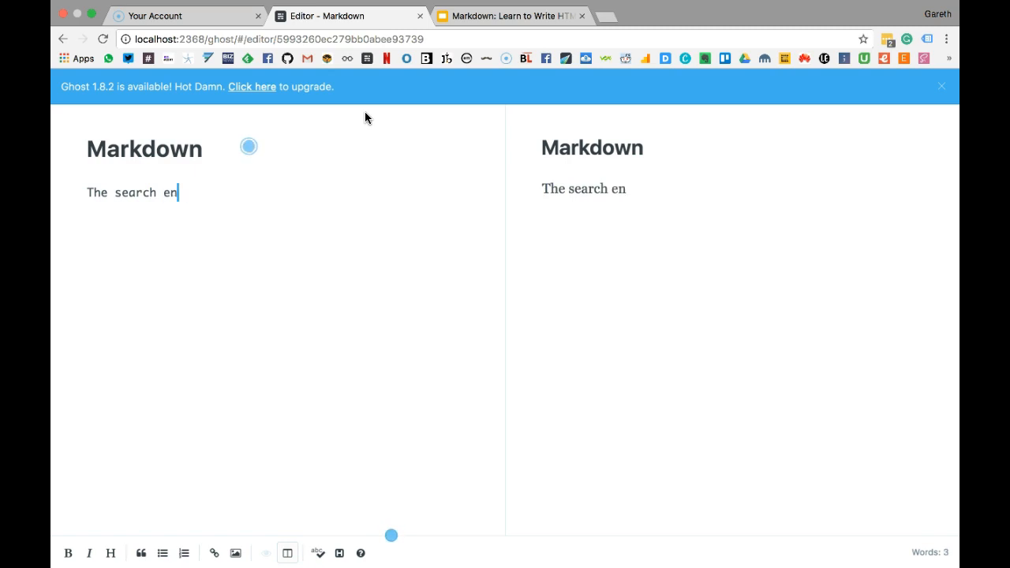
text(ne )
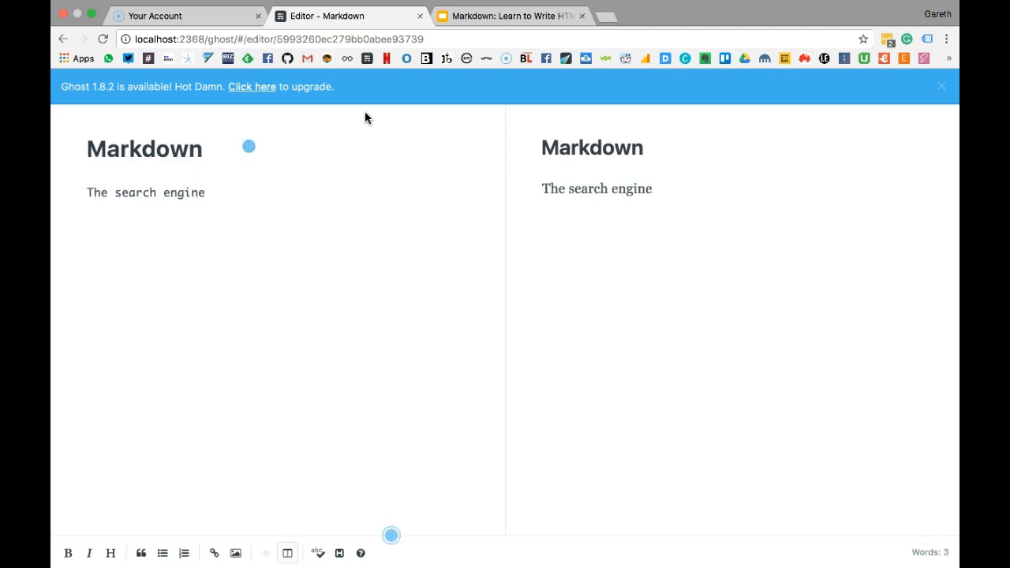
text([Goog)
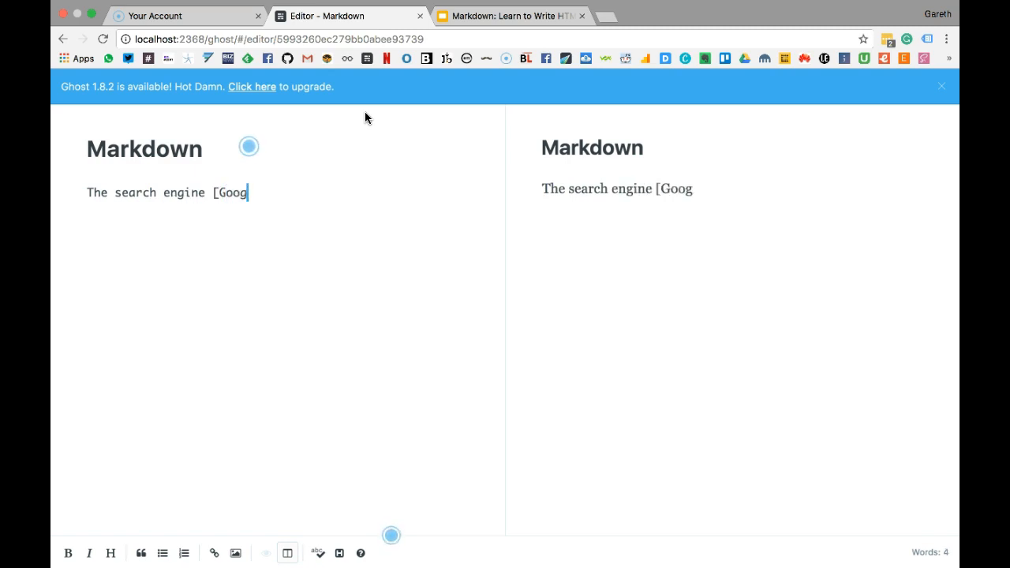
text(le])
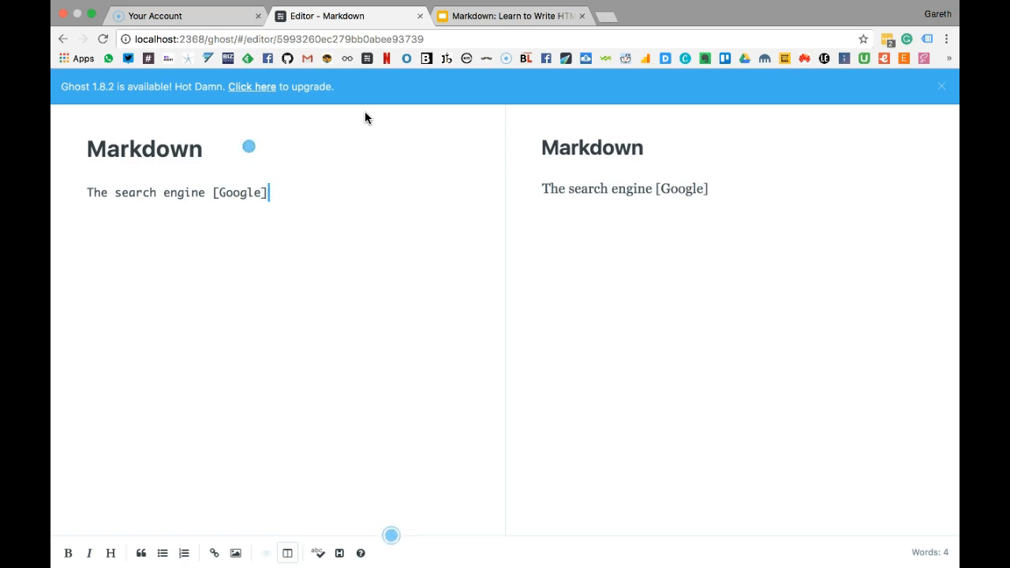
text(9)
key(BackSpace)
text(()
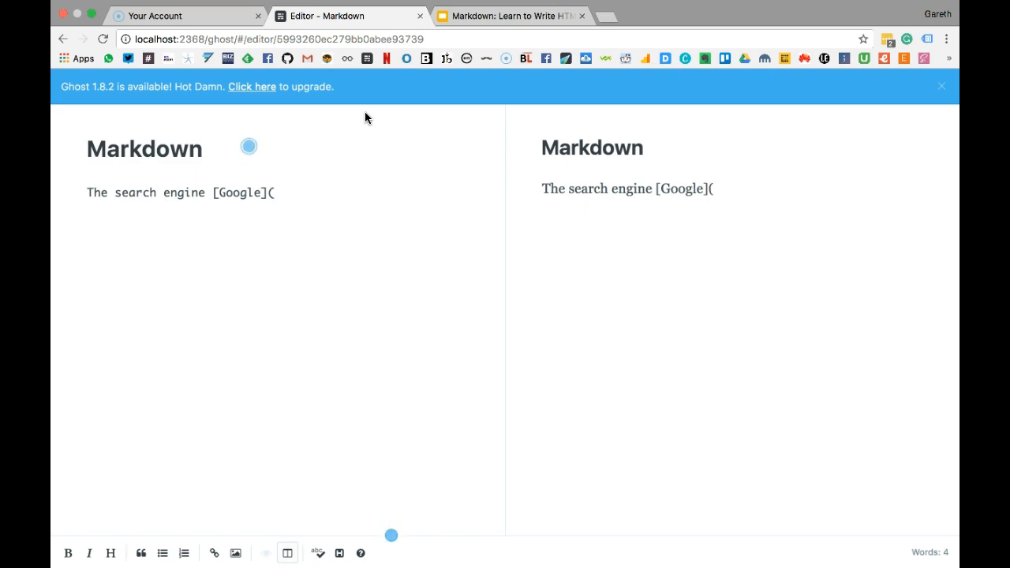
text(http)
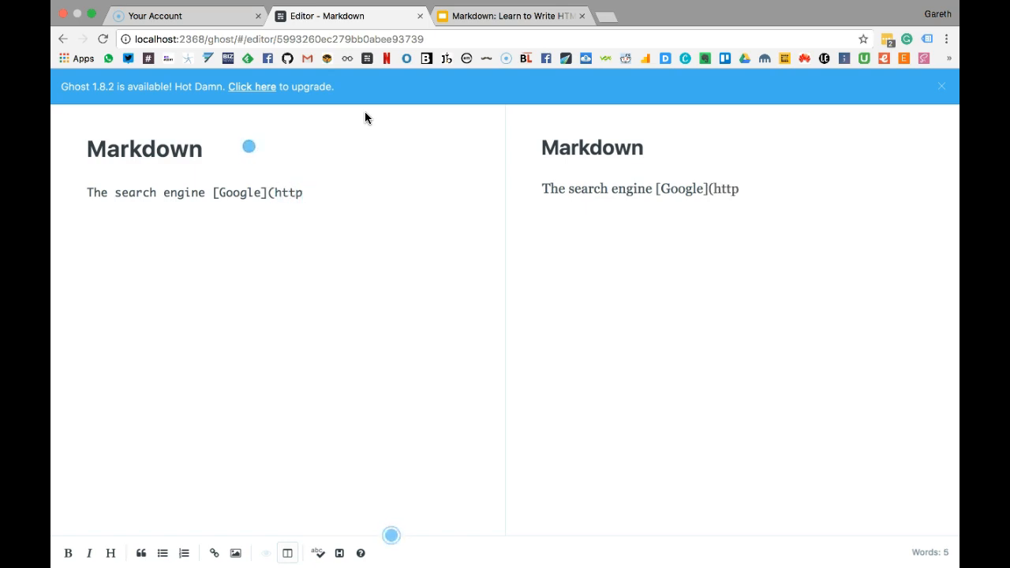
text(://ww)
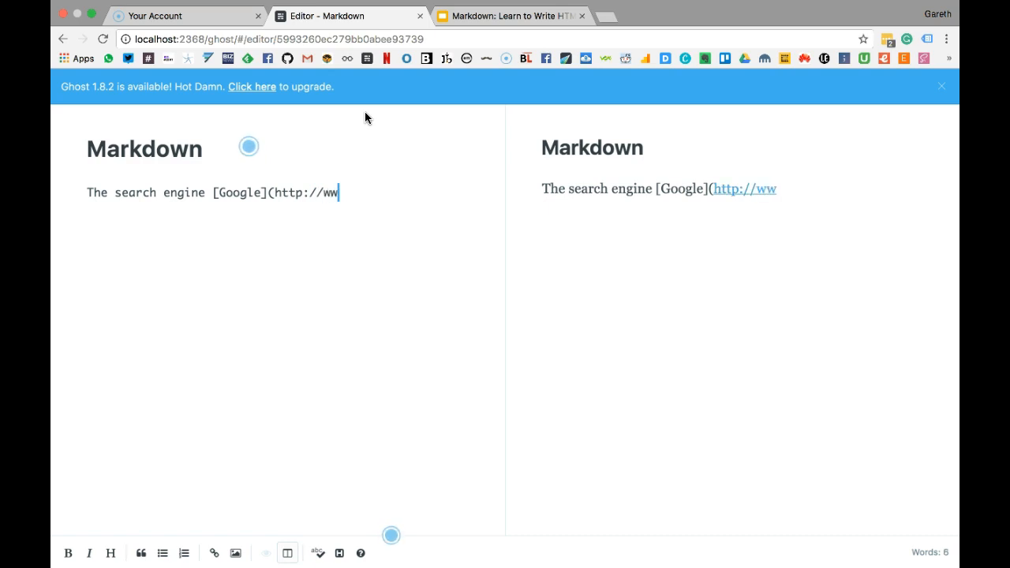
text(w.google.)
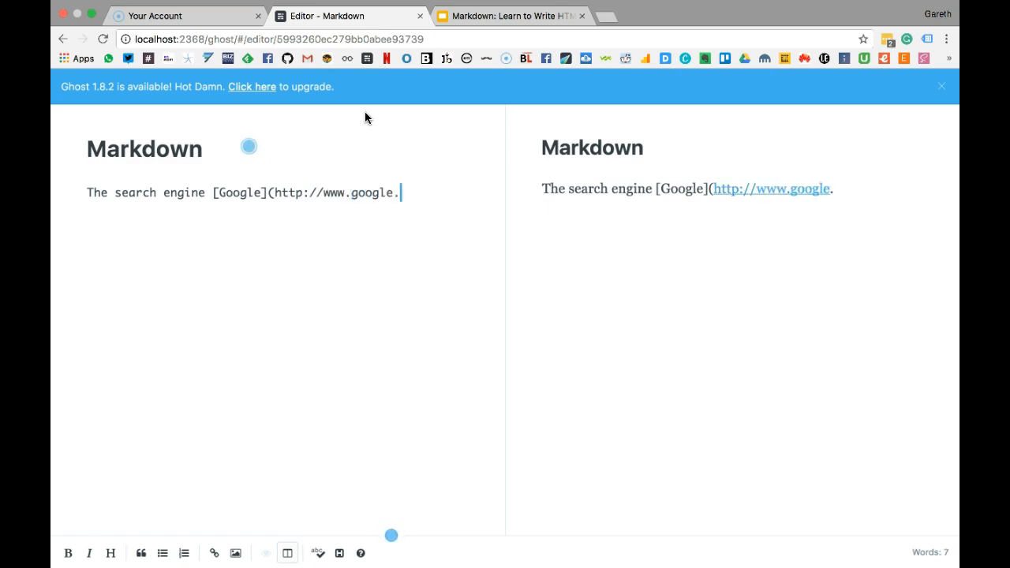
text(com)
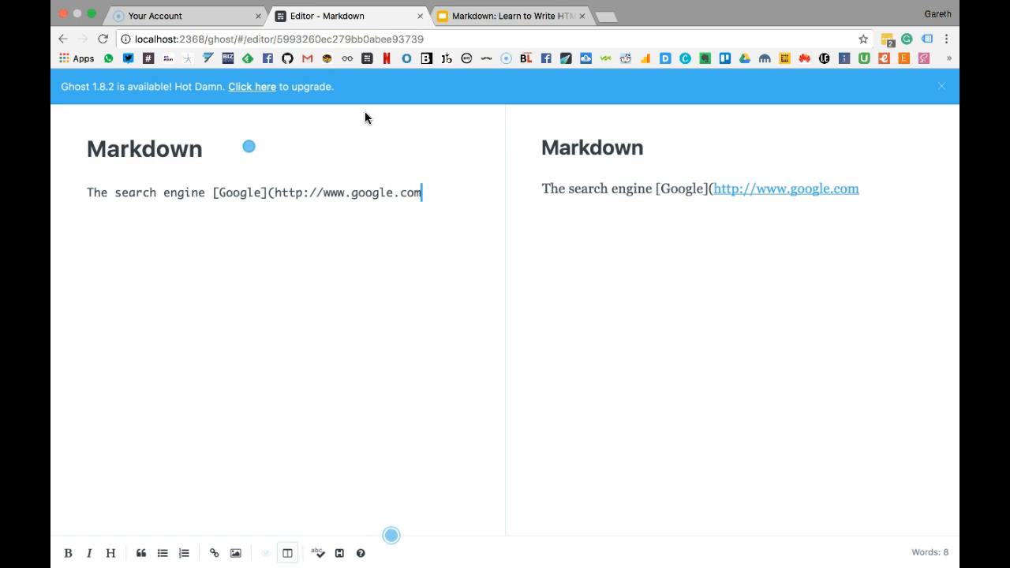
text().)
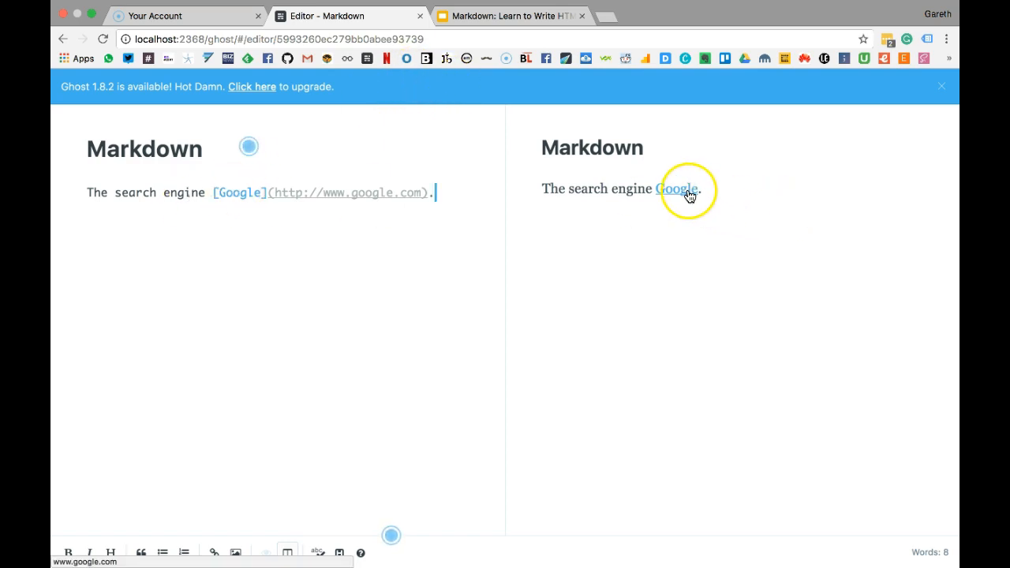
Step: Add the title "Google" in quotes after the URL inside the inline Google link
click(421, 194)
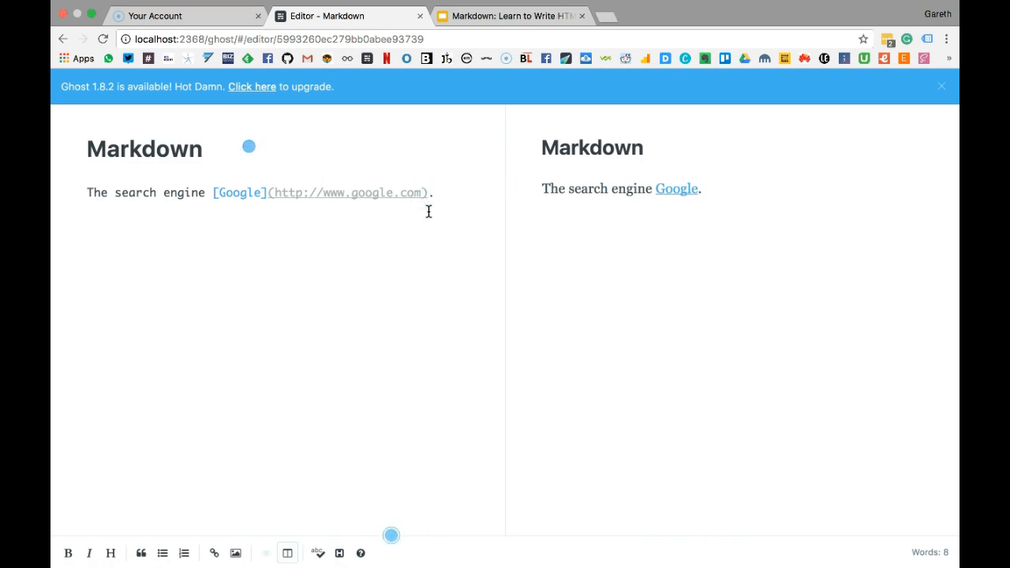
text(")
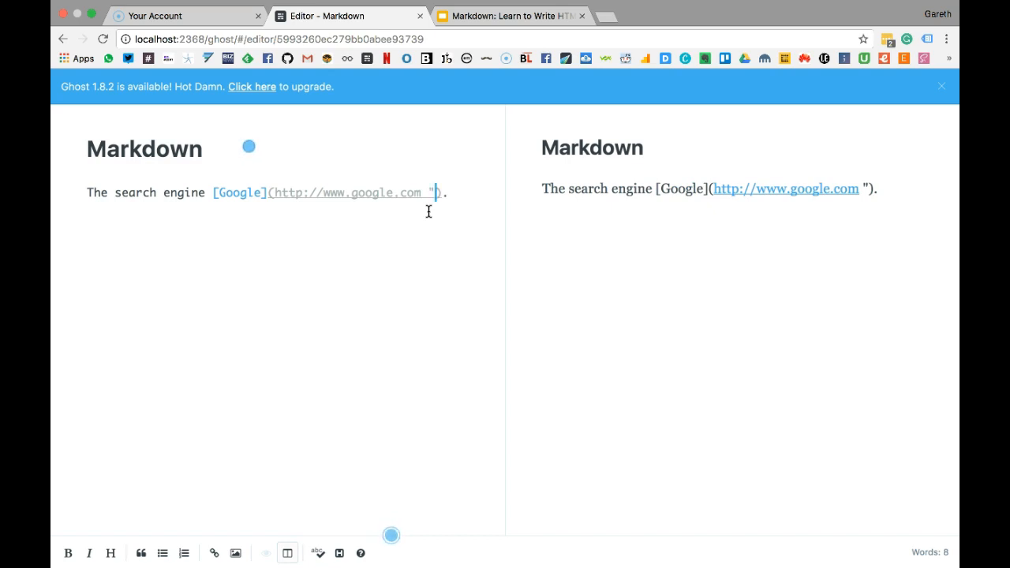
text(Google")
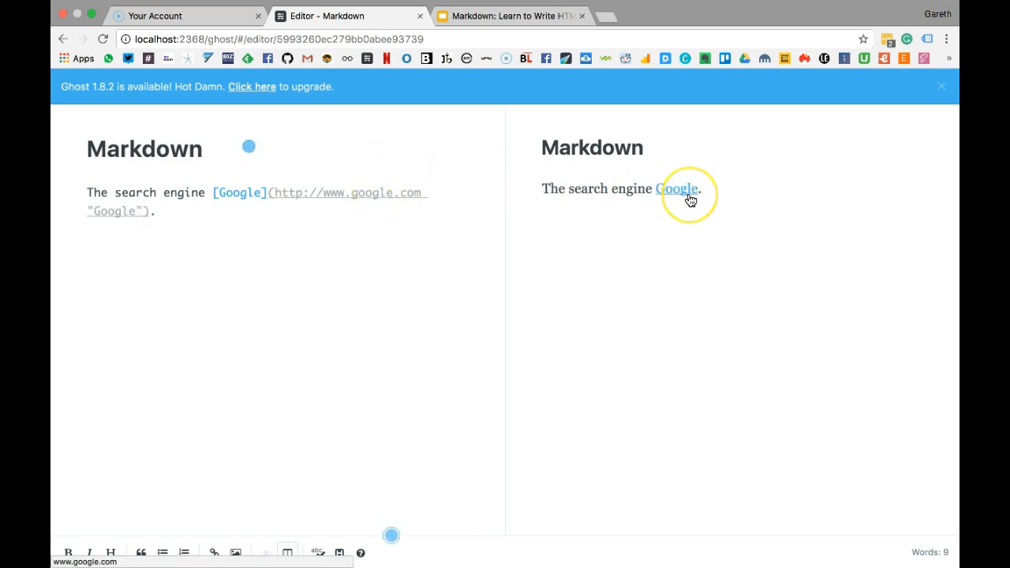
mouse_move(690, 200)
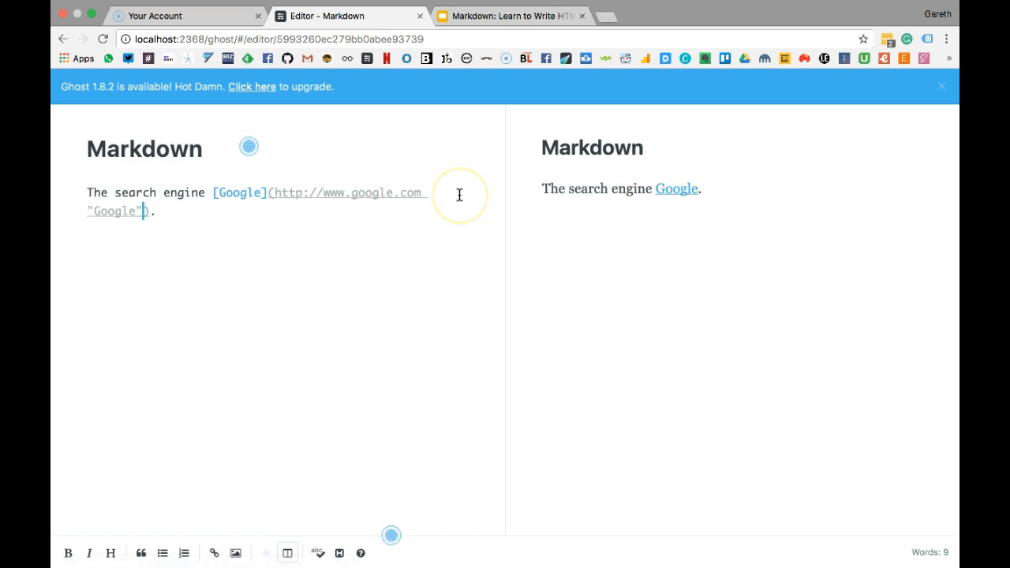
click(173, 207)
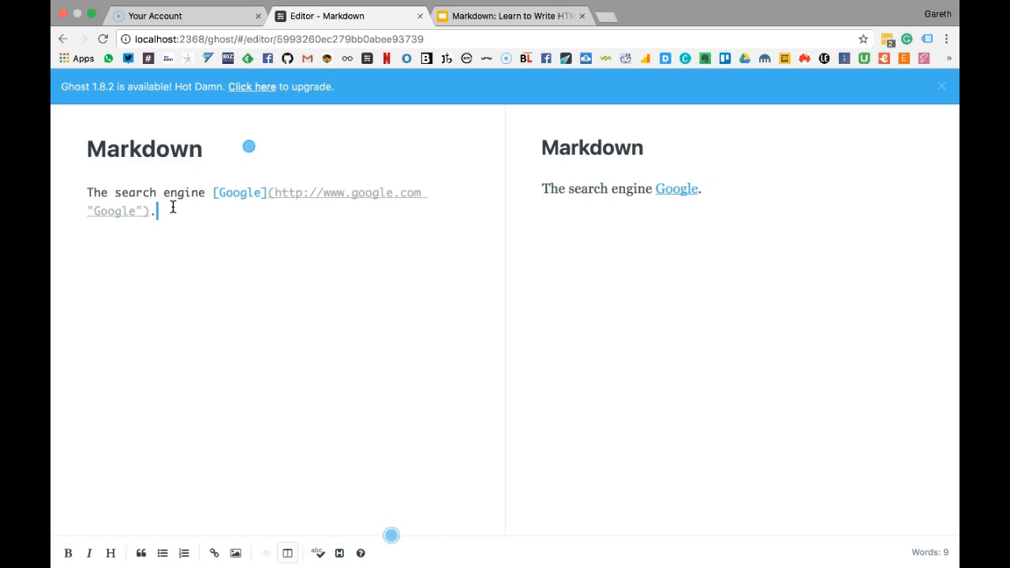
key(Return)
key(Return)
text([)
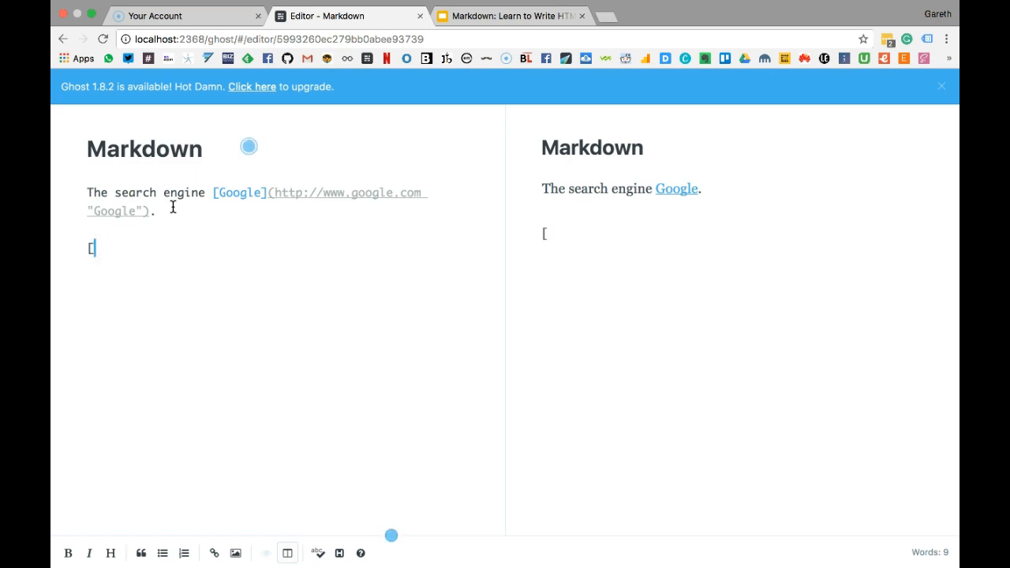
text(Ya)
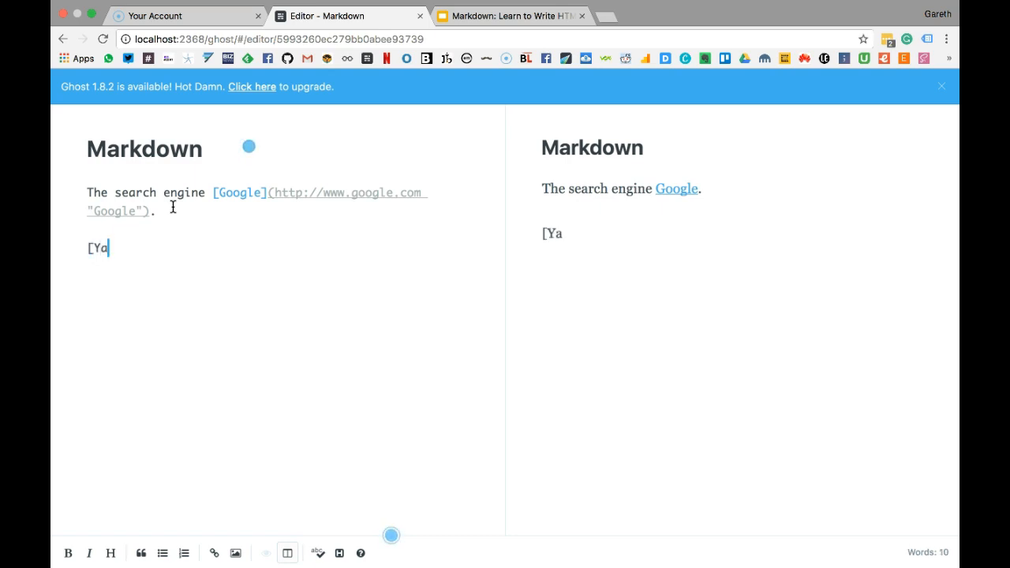
text(hoo!)
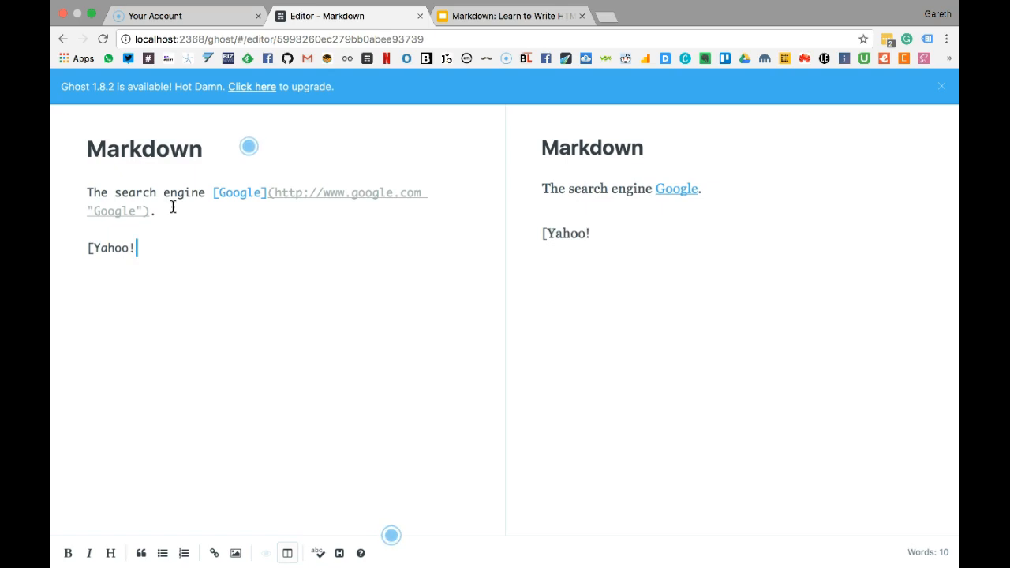
text(])
click(168, 205)
text(:)
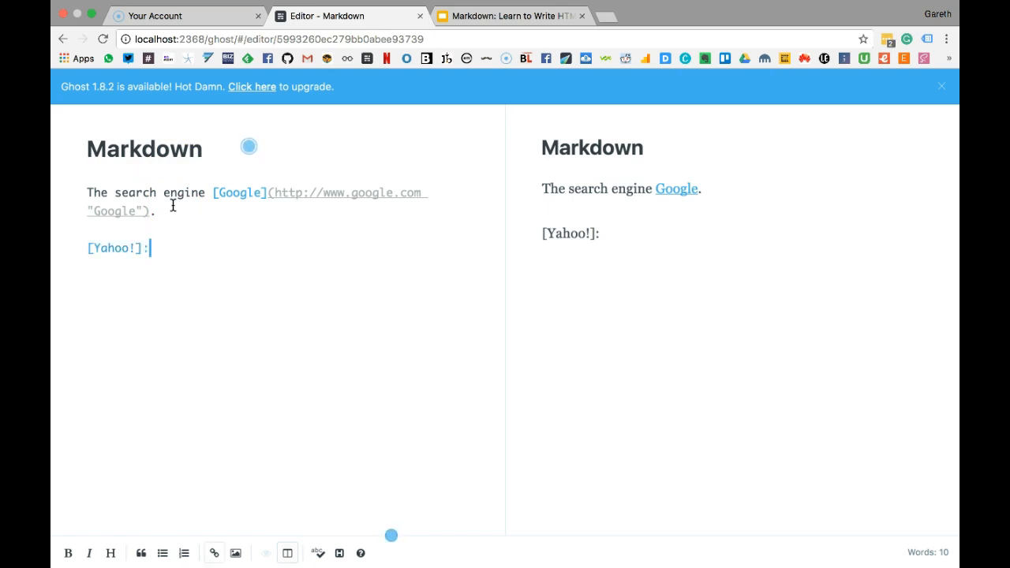
key(BackSpace)
text(h)
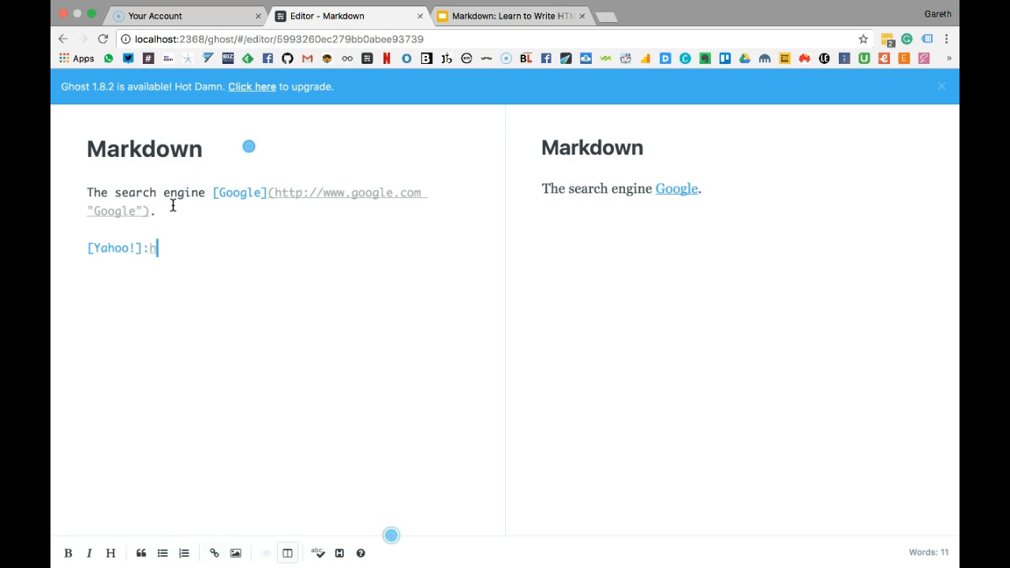
text(ttp://www.yahoo.com)
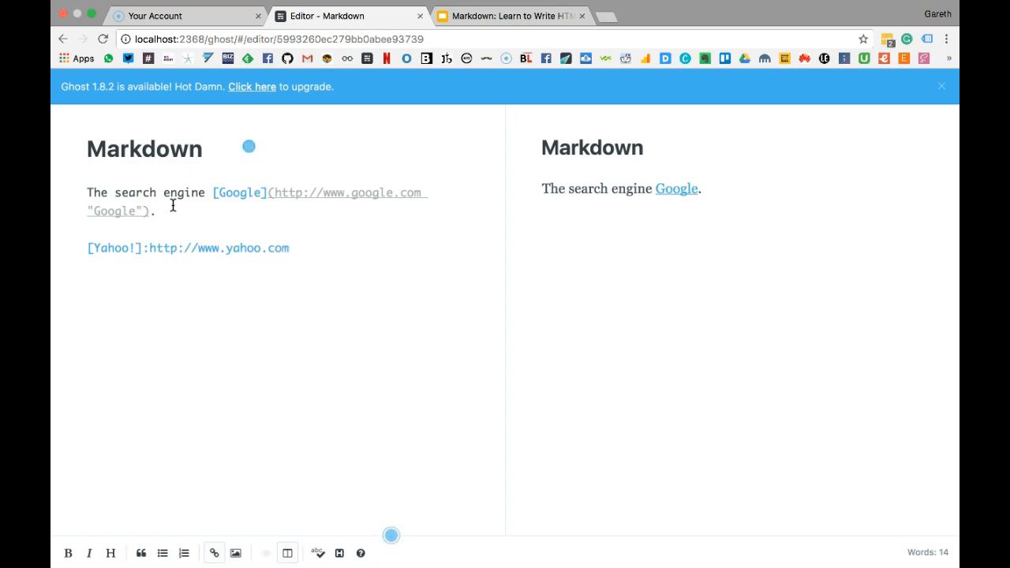
Step: Write "What do you think about [Yahoo!]." as a new paragraph below the link definition, using the reference link
key(Return)
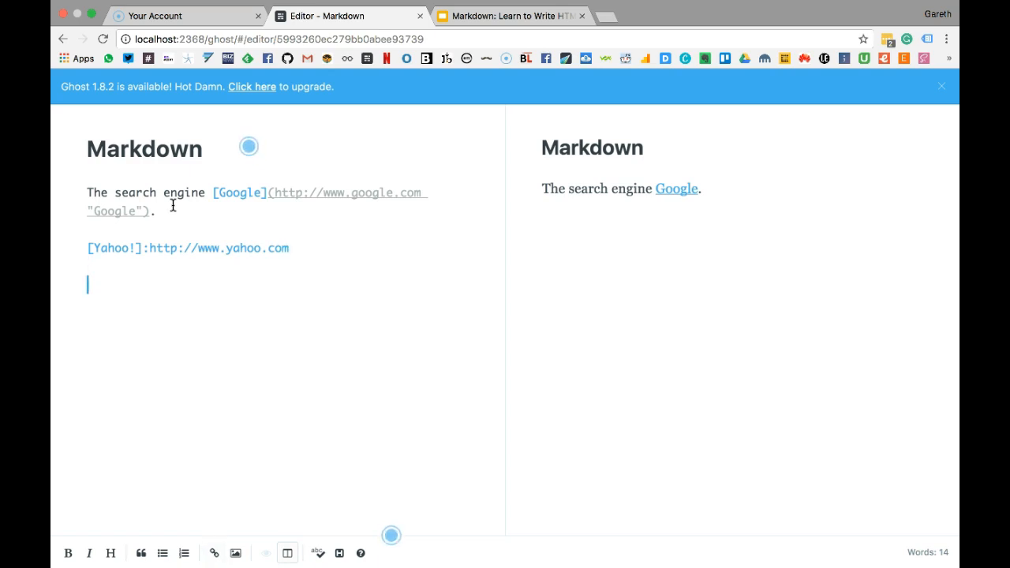
text(What)
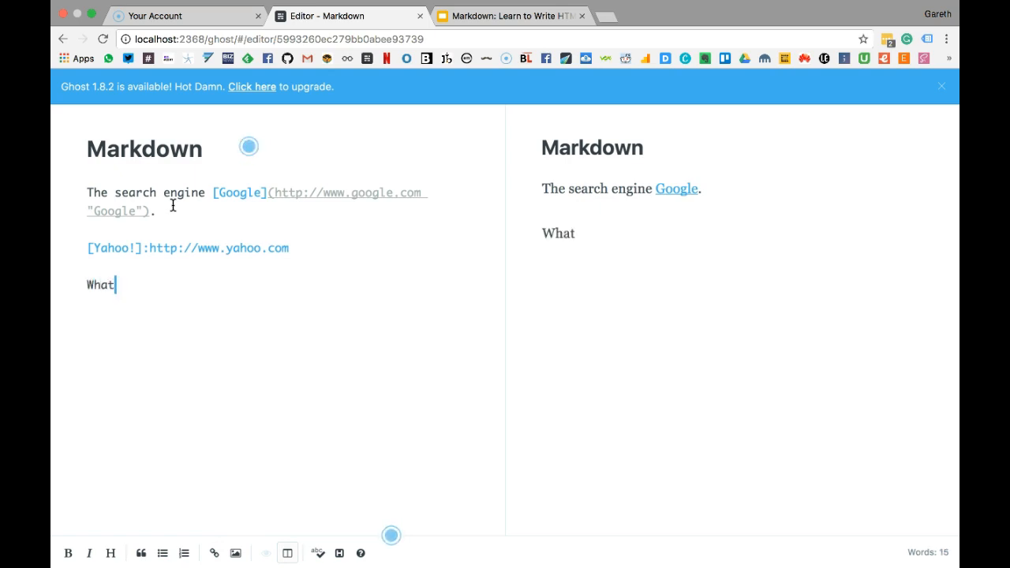
key(BackSpace)
key(BackSpace)
text(t do)
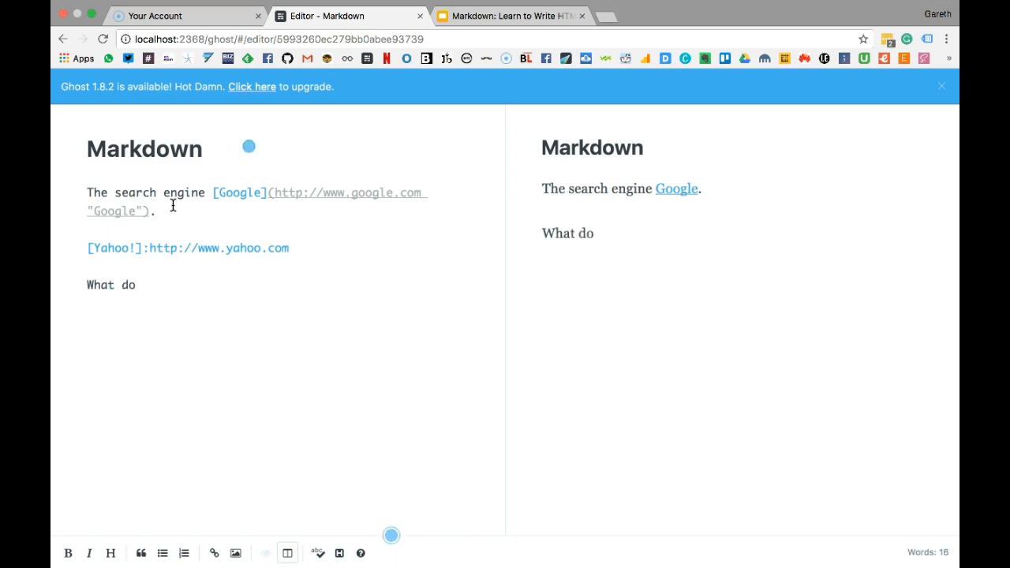
text( you think a)
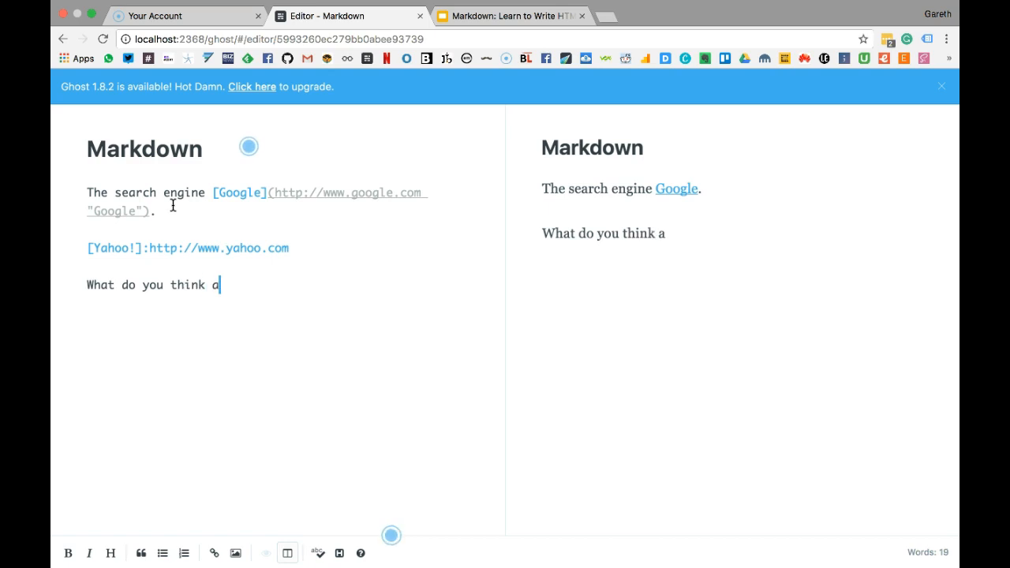
text(bout [Y)
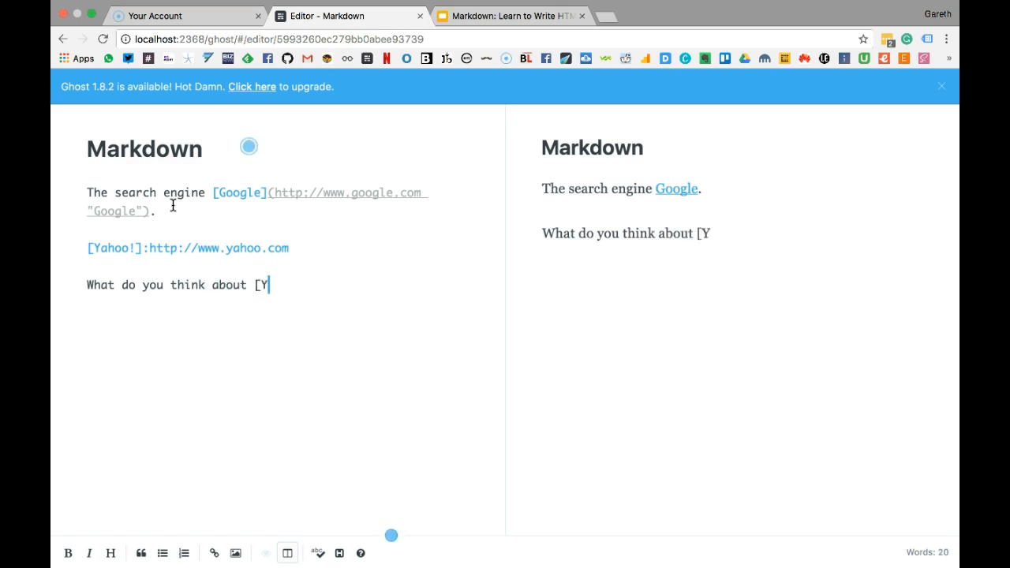
text(ahoo!)
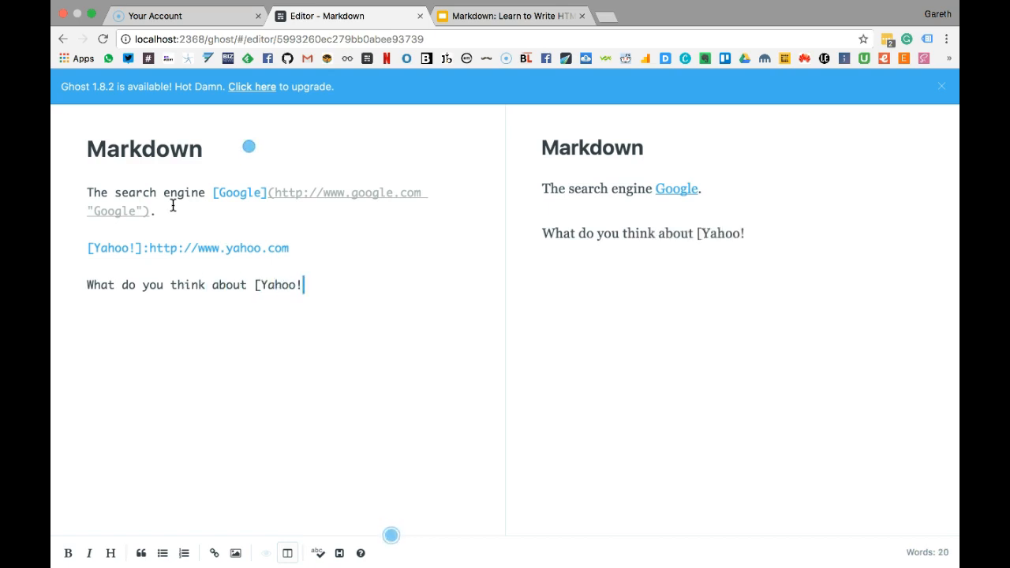
text(].)
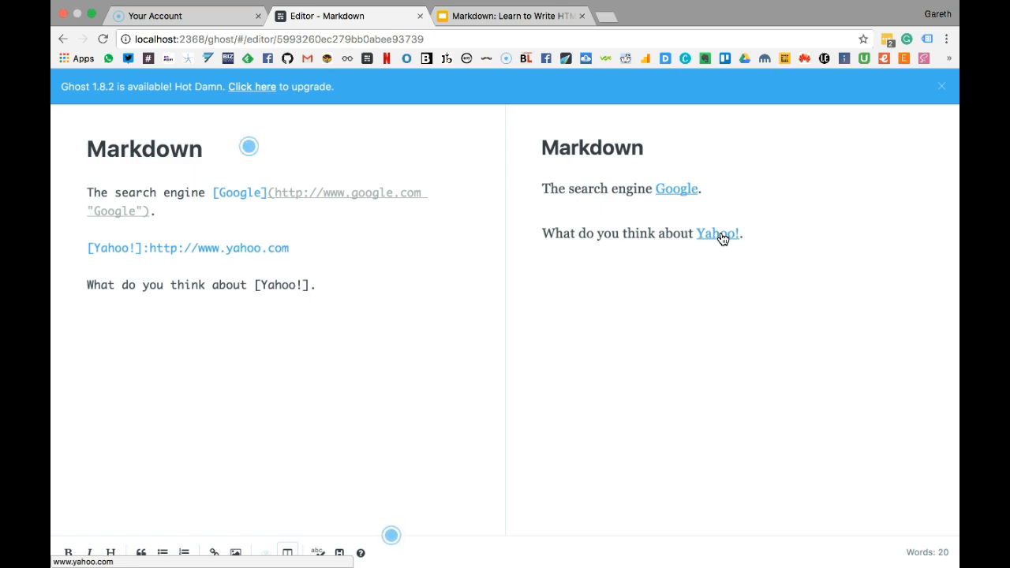
Step: Make the whole Yahoo! sentence bold by enclosing it in double asterisks, and continue on a new paragraph below it
key(Return)
key(Up)
text(*)
key(Down)
key(Left)
key(Left)
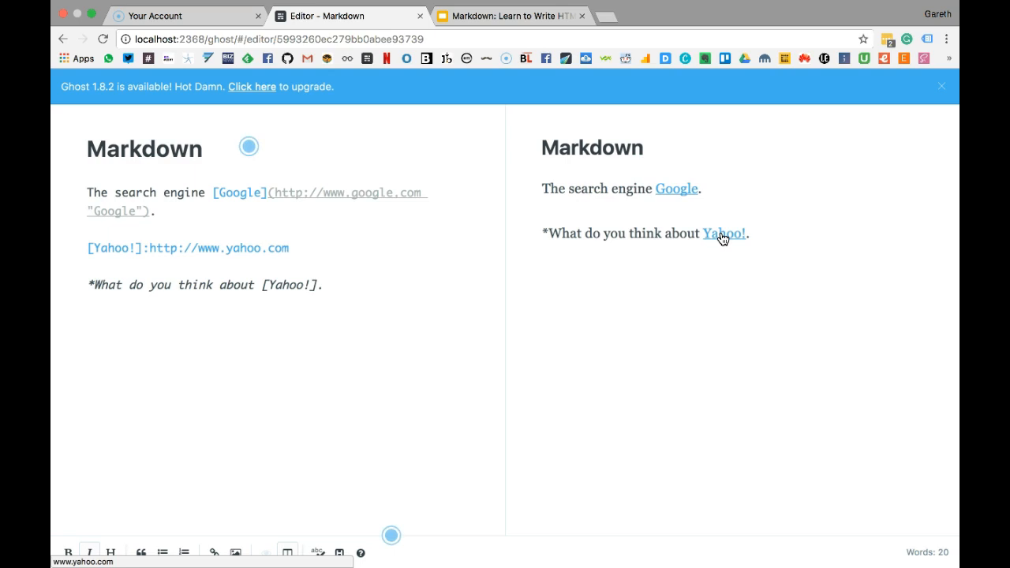
text(**)
key(Left)
key(Left)
key(Left)
key(Left)
key(Left)
key(Left)
key(Left)
key(Left)
key(Left)
key(Left)
key(Left)
key(Left)
key(Left)
key(Left)
key(Left)
key(Left)
key(Left)
key(Left)
key(Left)
key(Left)
key(Left)
key(Left)
key(Left)
key(Left)
key(Left)
key(Left)
key(Left)
key(Left)
key(Left)
key(Left)
key(Left)
key(Left)
key(Left)
key(Left)
key(Left)
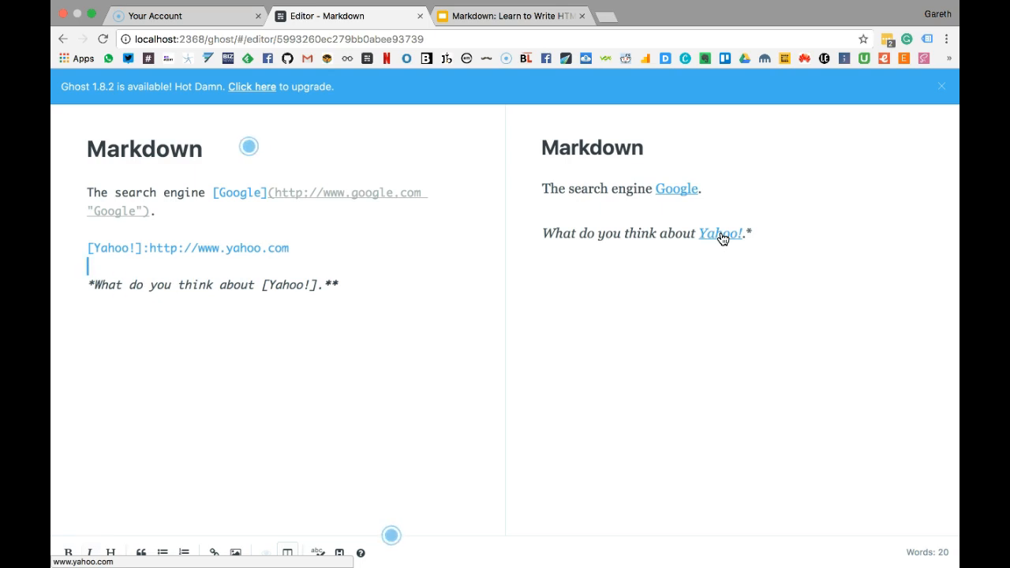
key(Right)
text(*)
key(Down)
key(Down)
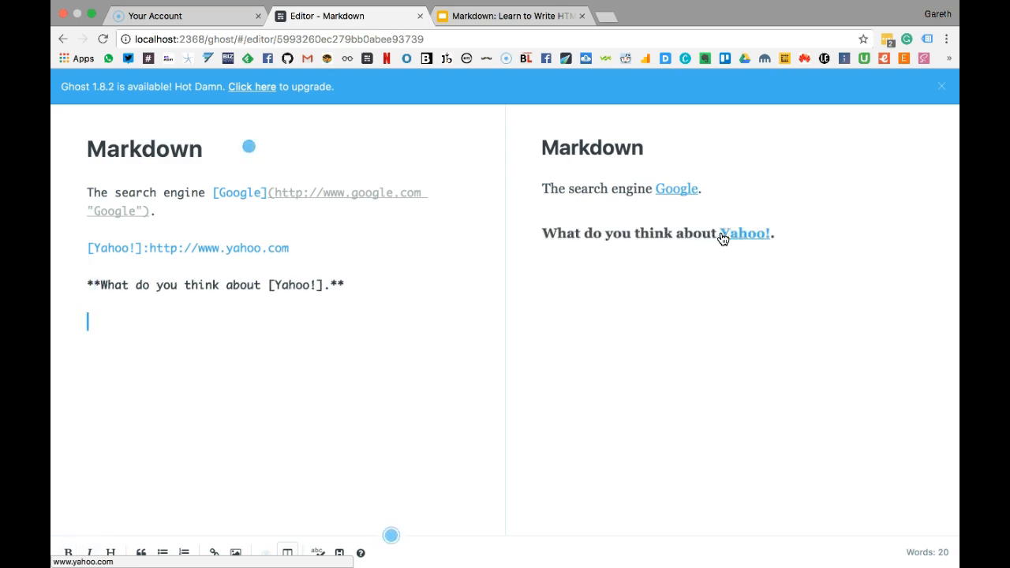
Step: Replace the period at the end of the bold Yahoo! sentence with a question mark, and return to the empty paragraph below
key(Up)
key(Up)
key(Left)
key(Left)
key(Left)
key(Left)
key(Right)
key(BackSpace)
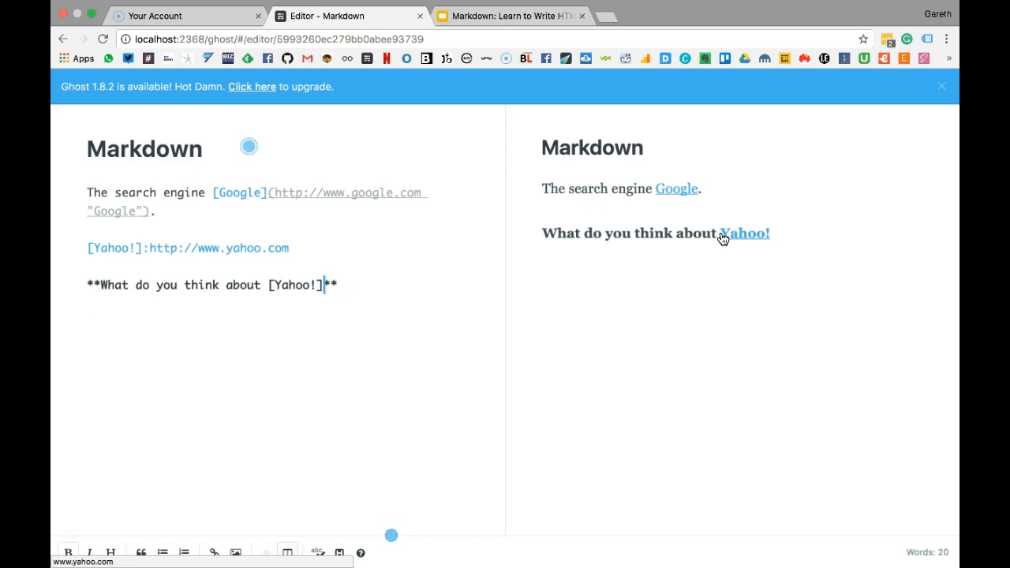
text(?)
key(Right)
key(Right)
key(Down)
key(Down)
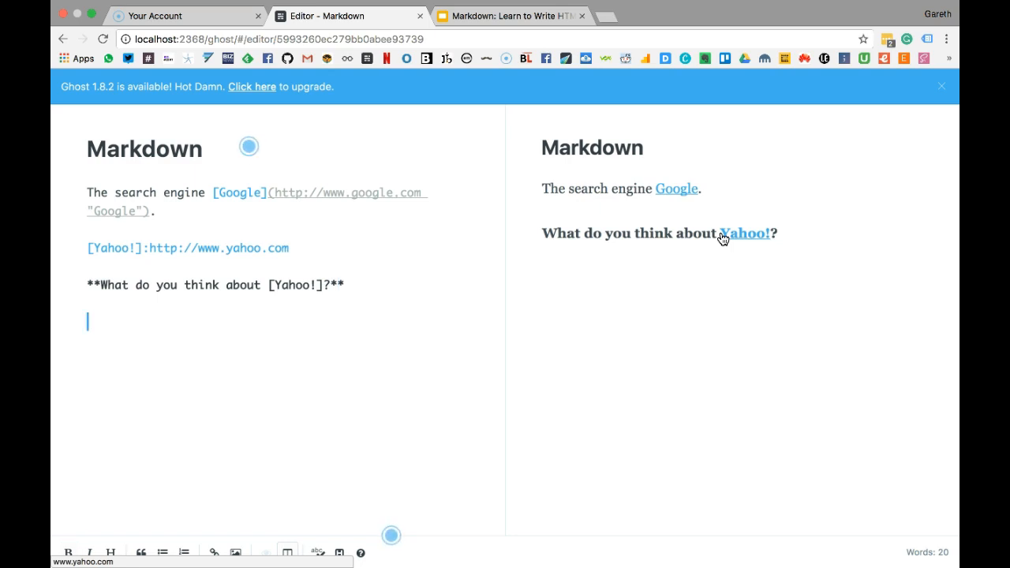
Step: Write "*Well, I think [Yahoo!] is fantastic." in the empty paragraph below the bold sentence, reusing the Yahoo! reference link
text(*Well, I think [Yah)
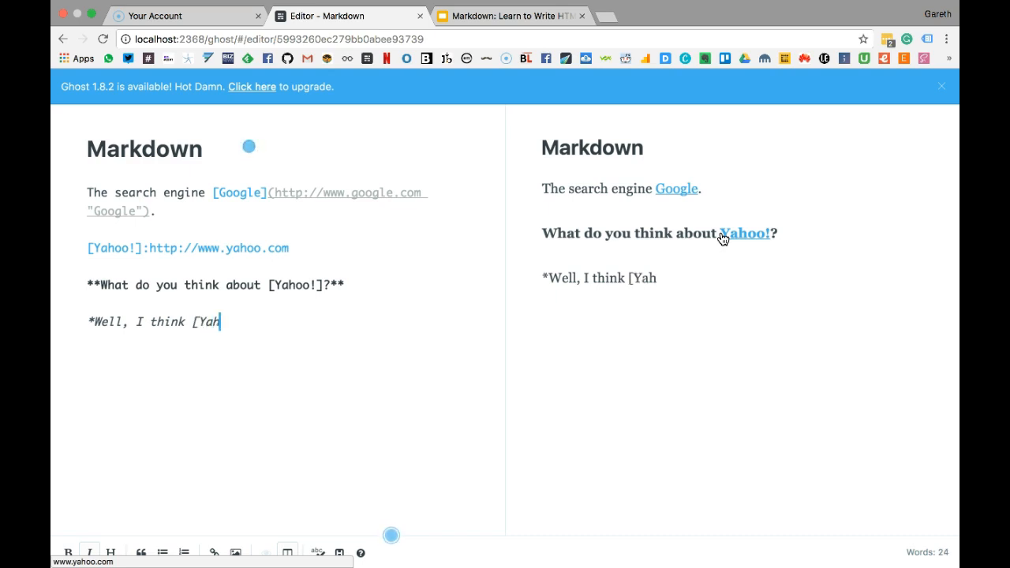
text(oo!)
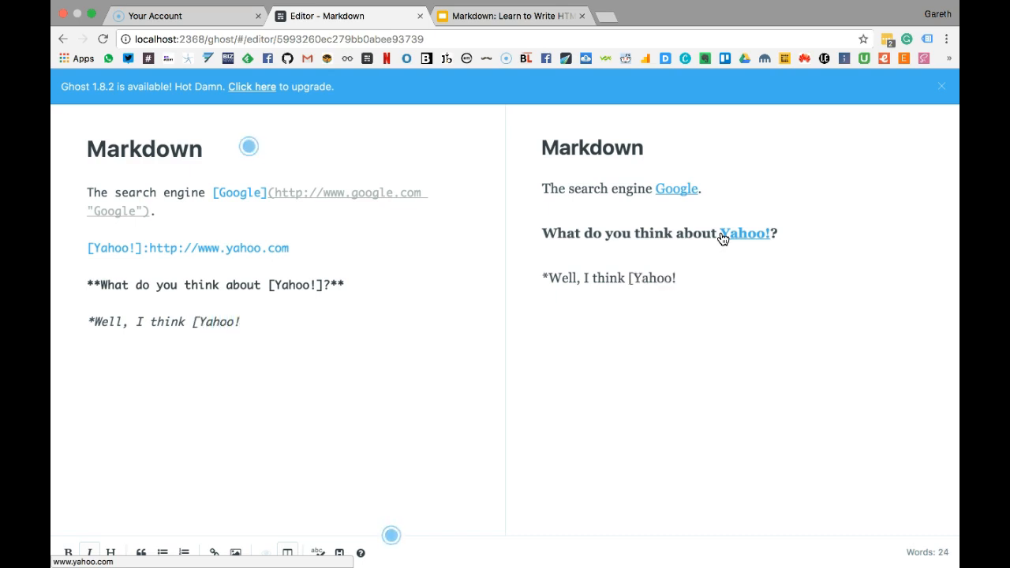
text(] is fantastic)
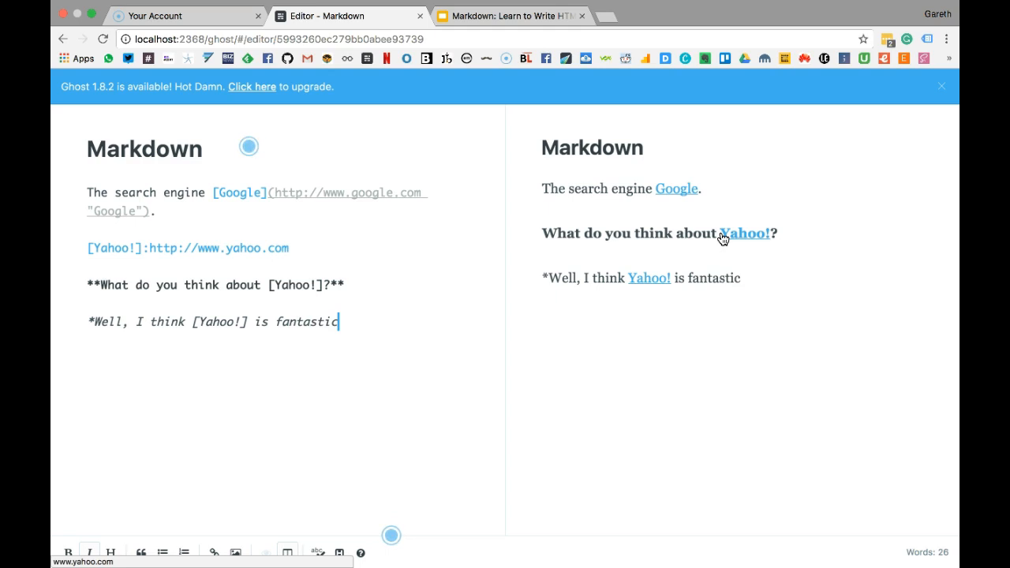
text(.)
Step: Open the Yahoo! and Google links from the rendered preview in new browser tabs to check their destinations
right_click(638, 282)
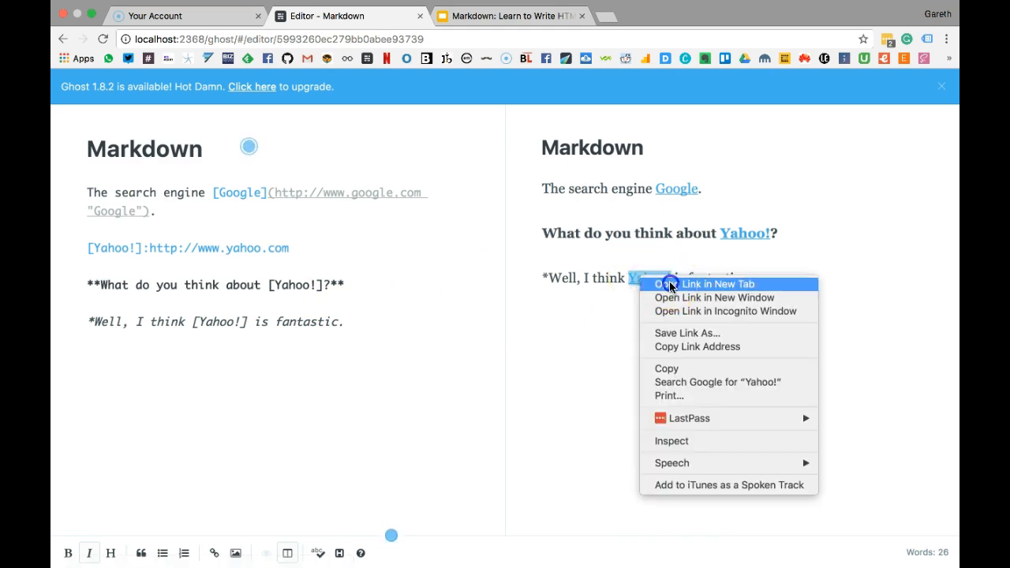
click(670, 285)
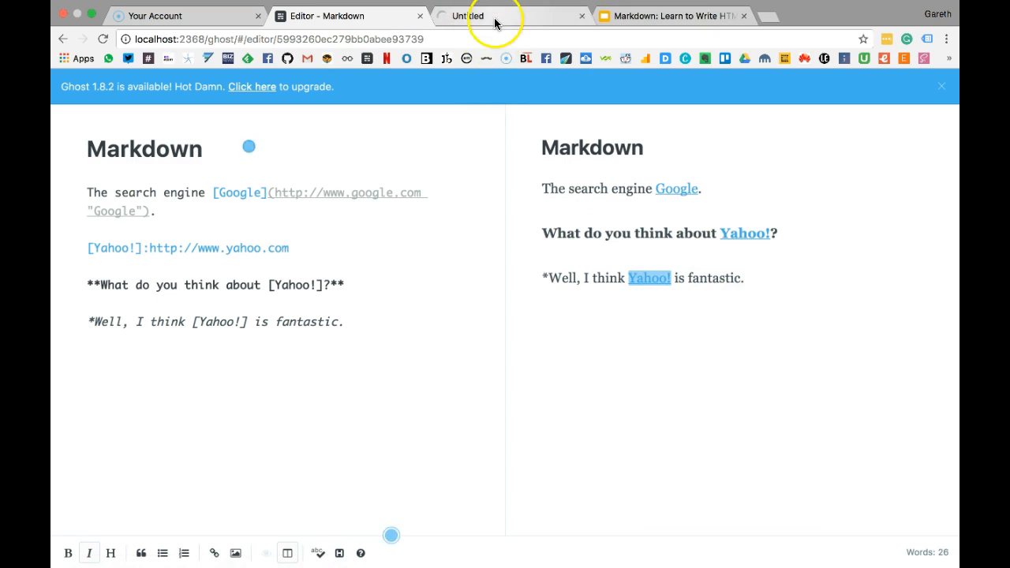
click(528, 22)
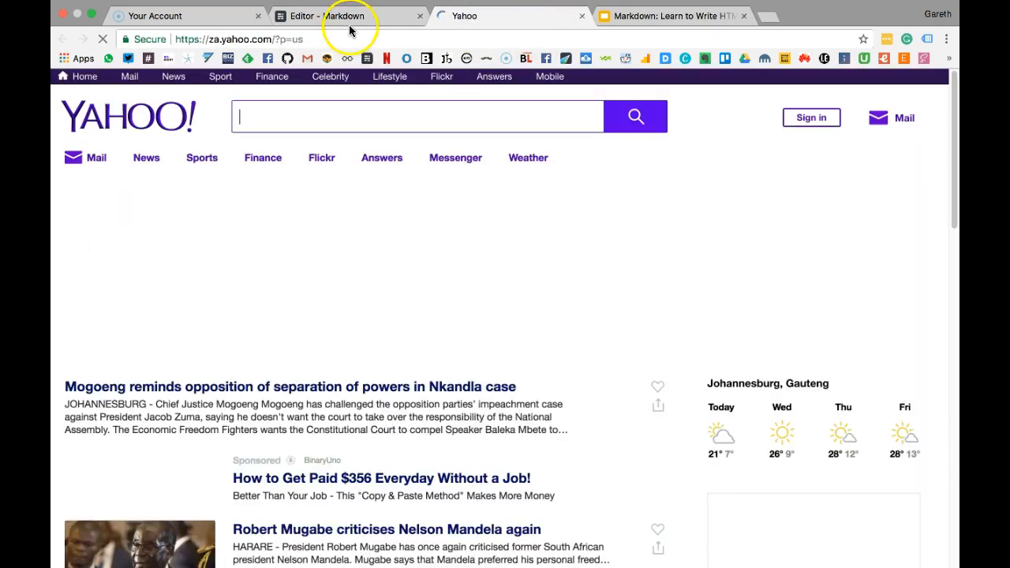
click(344, 18)
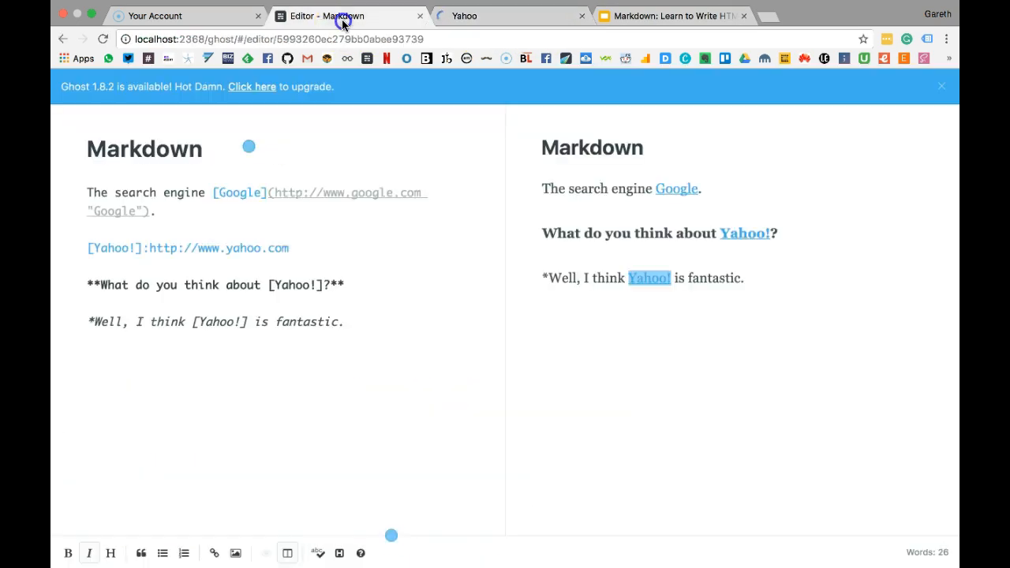
right_click(688, 190)
click(712, 196)
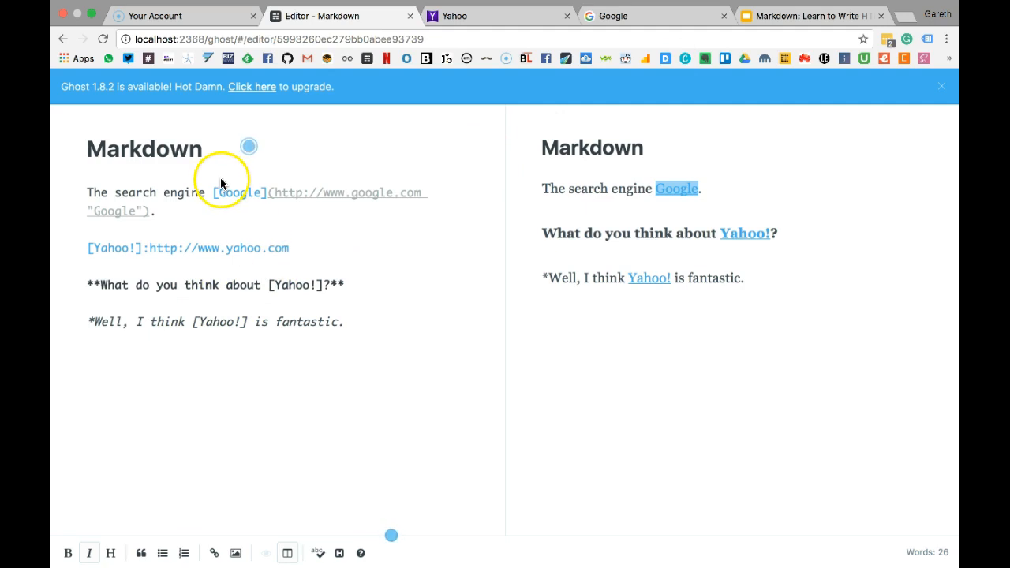
Step: Consult the Links slide in the presentation and add the optional title "Yahoo!" after the URL in the Yahoo! link definition
click(806, 17)
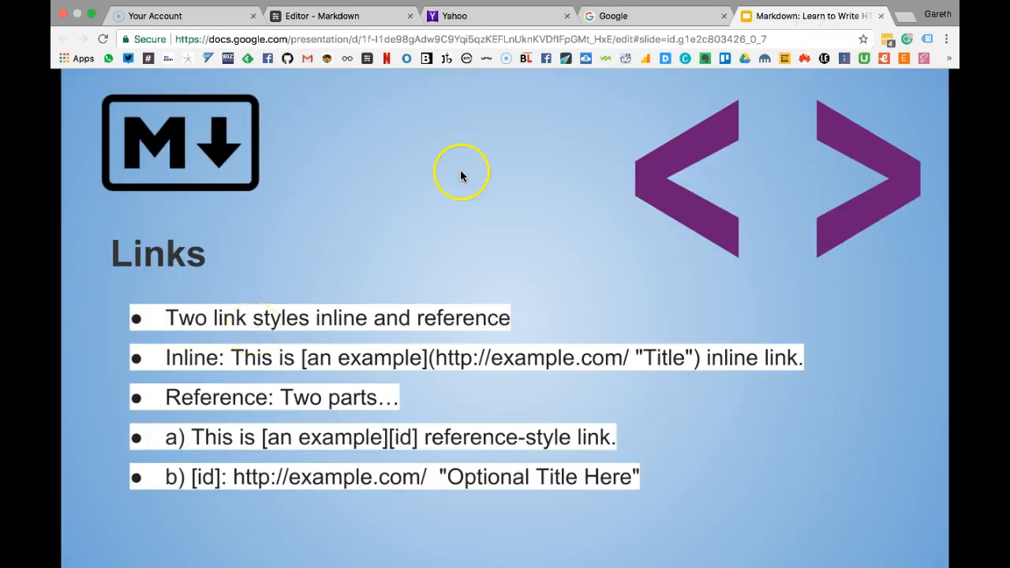
click(310, 36)
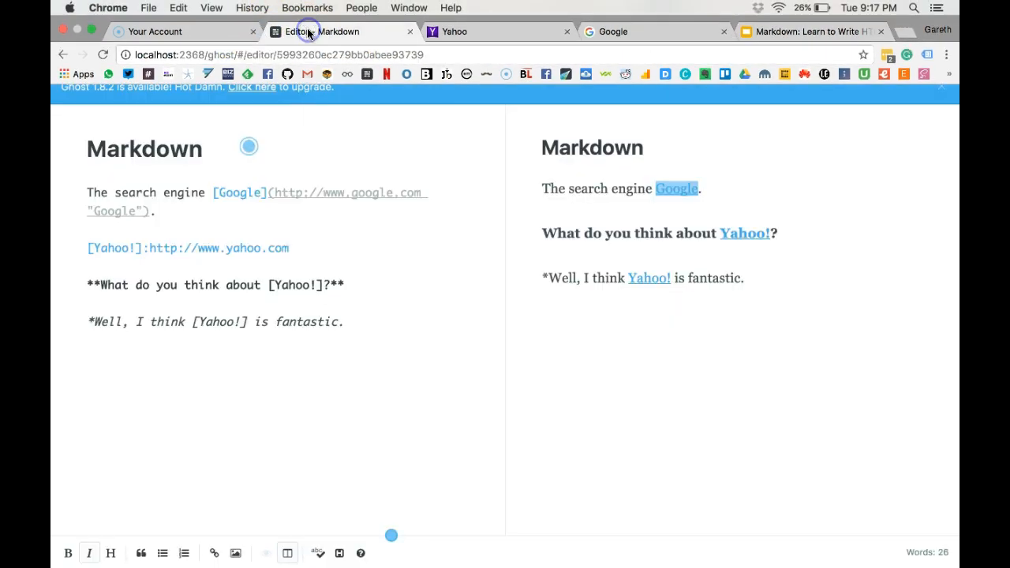
click(291, 247)
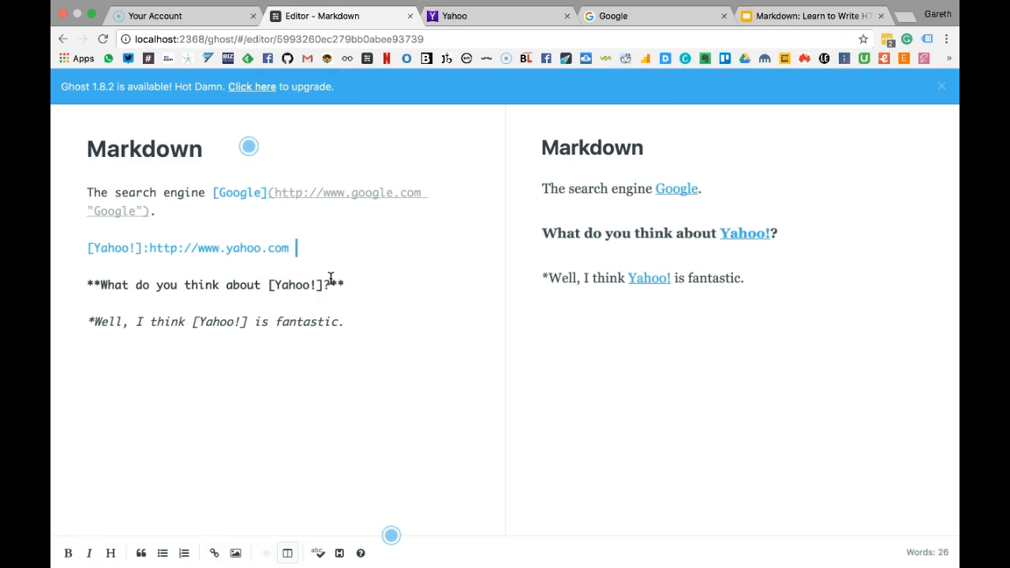
text("Yahoo)
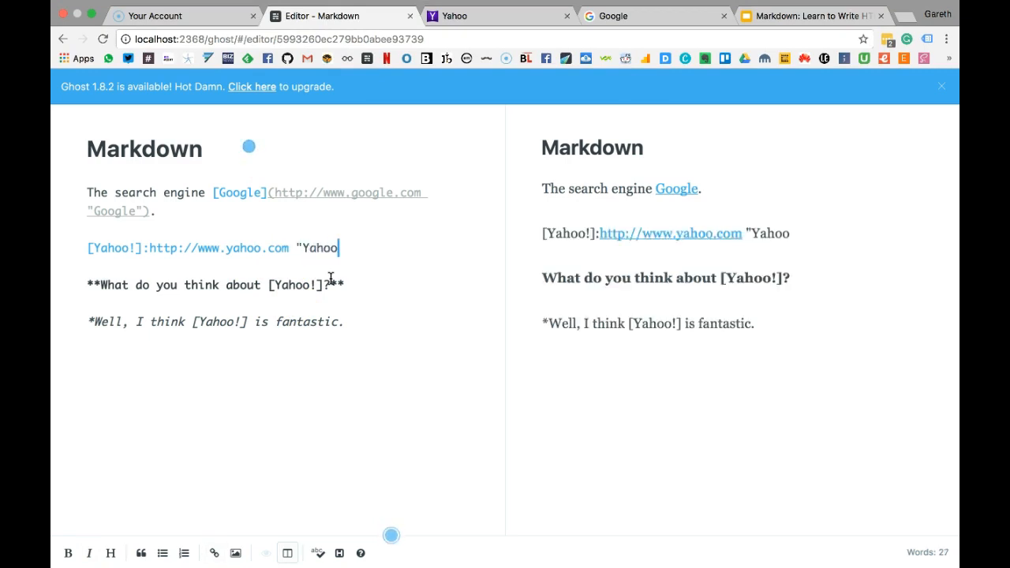
text(!")
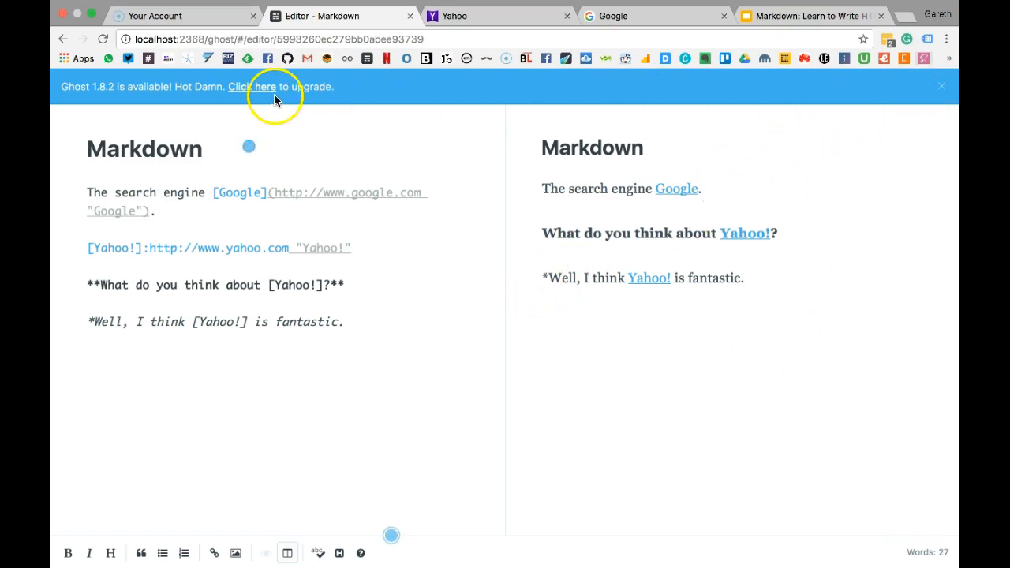
Step: Dismiss the Ghost upgrade notice and open the post's preview page from its post settings
click(943, 86)
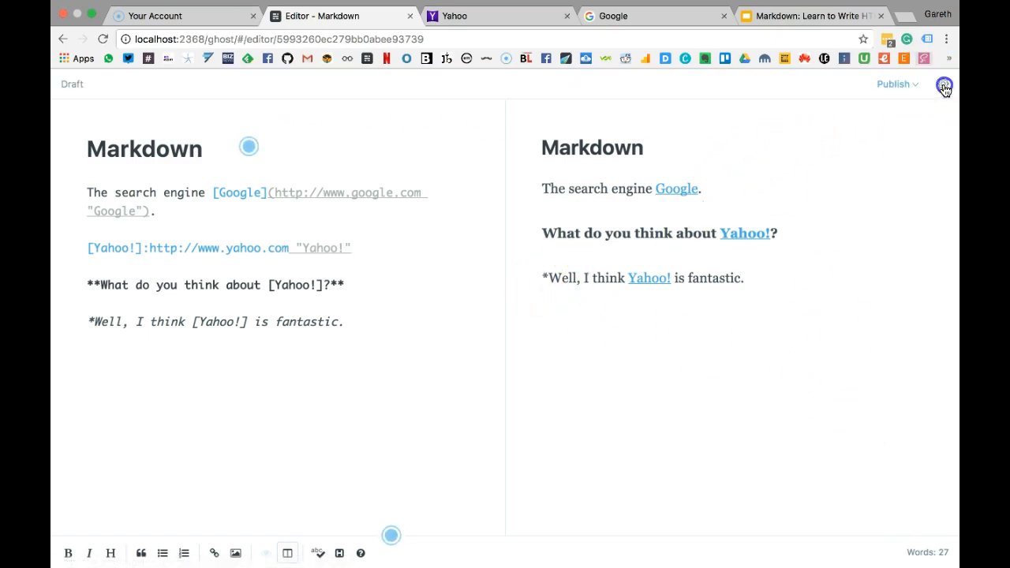
click(943, 87)
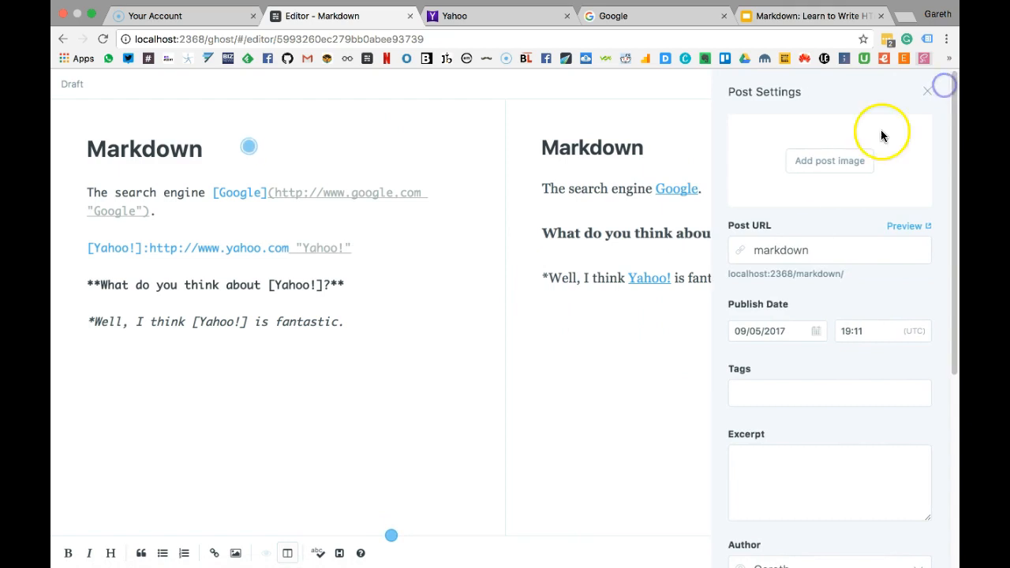
click(895, 226)
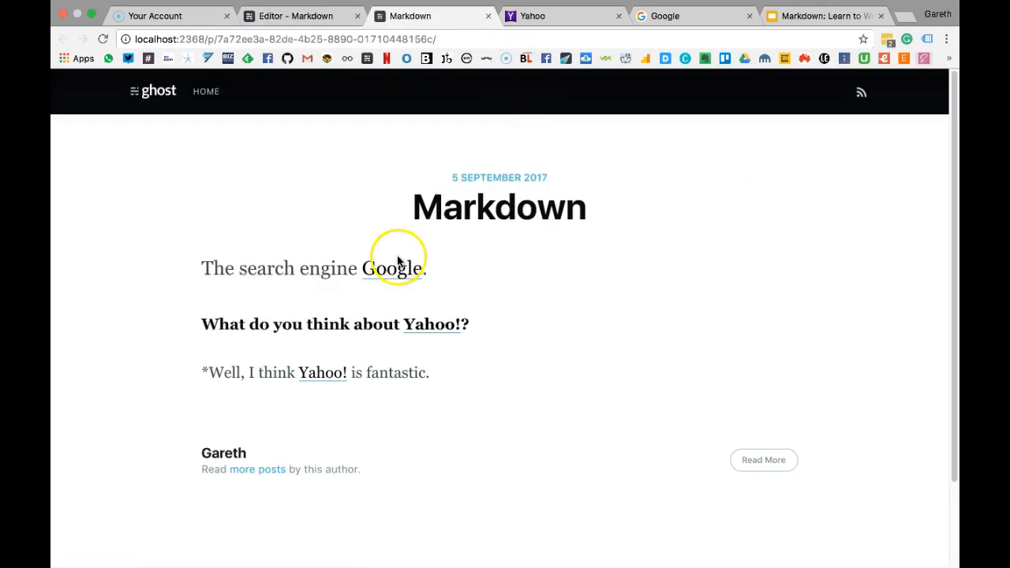
Step: Inspect the HTML of the Google link and of the bold Yahoo! link on the preview page
right_click(390, 272)
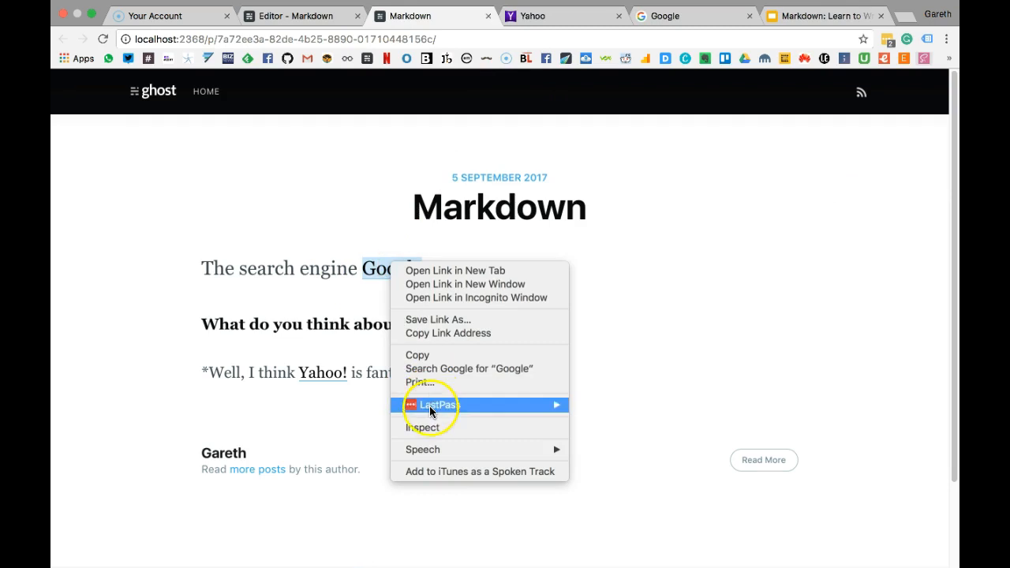
click(427, 428)
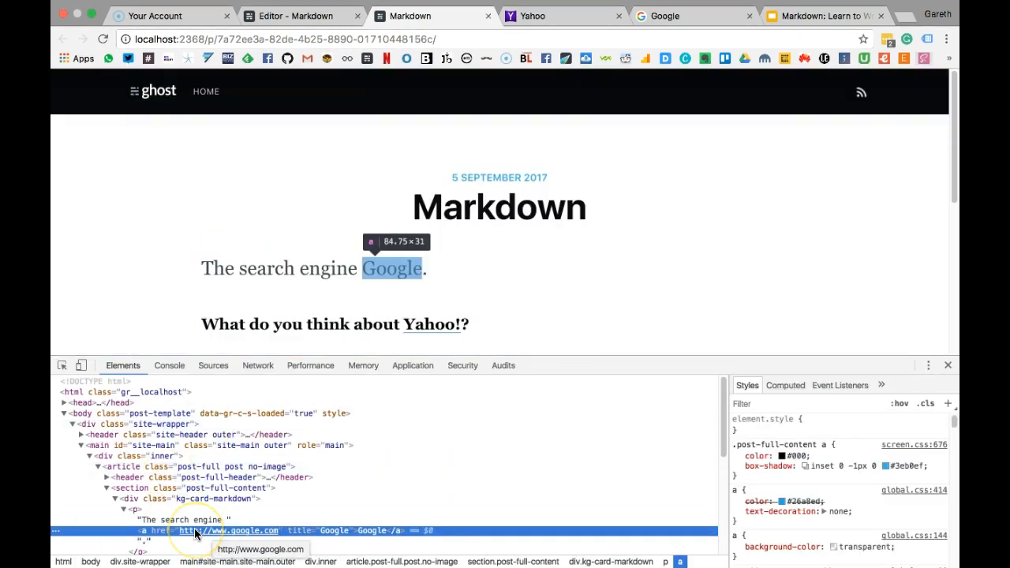
right_click(431, 323)
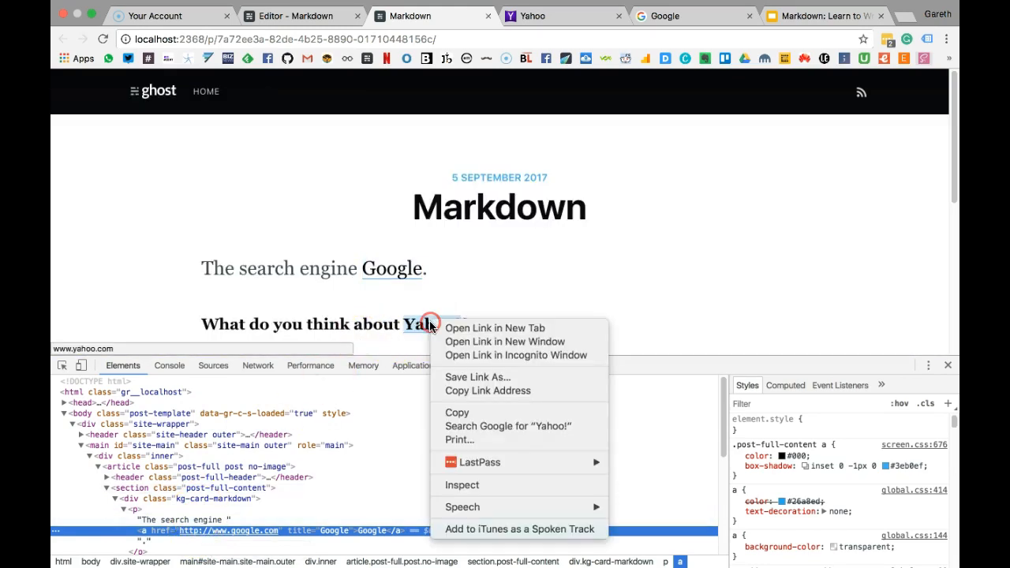
click(465, 487)
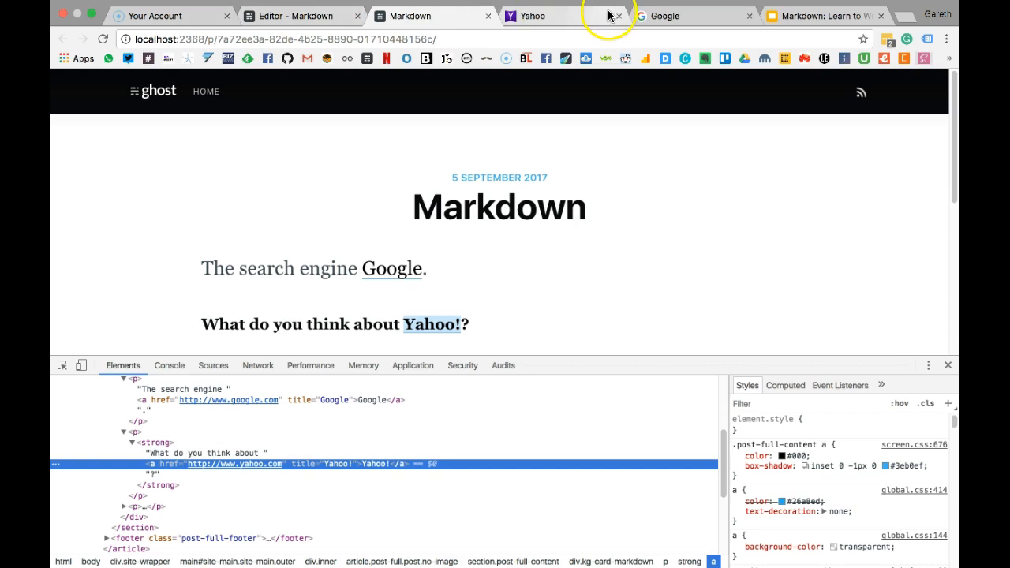
Step: Check the Links slide again, return to the post editor and add the empty inline link pattern "[]()" below the Google sentence
click(816, 16)
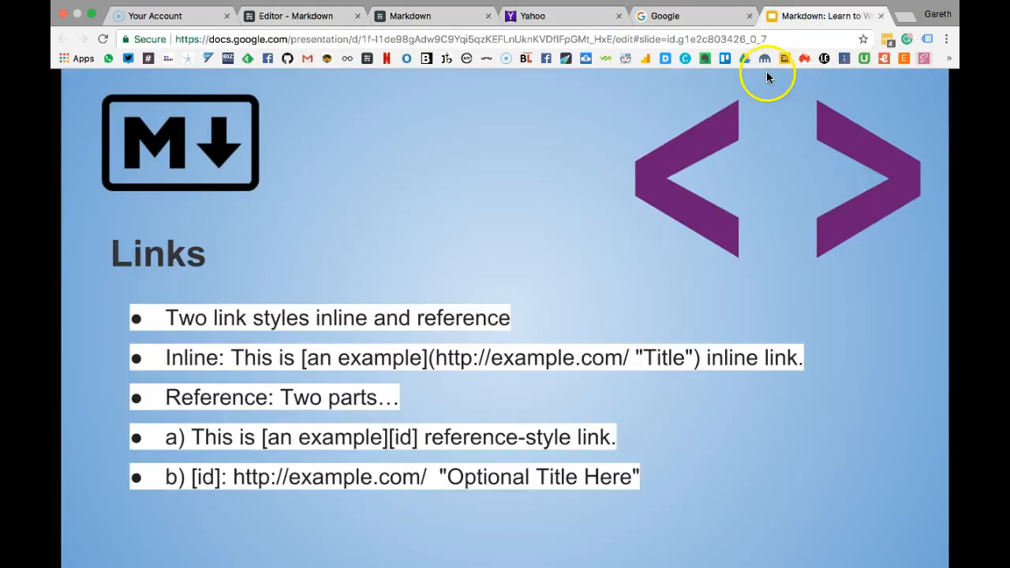
click(306, 19)
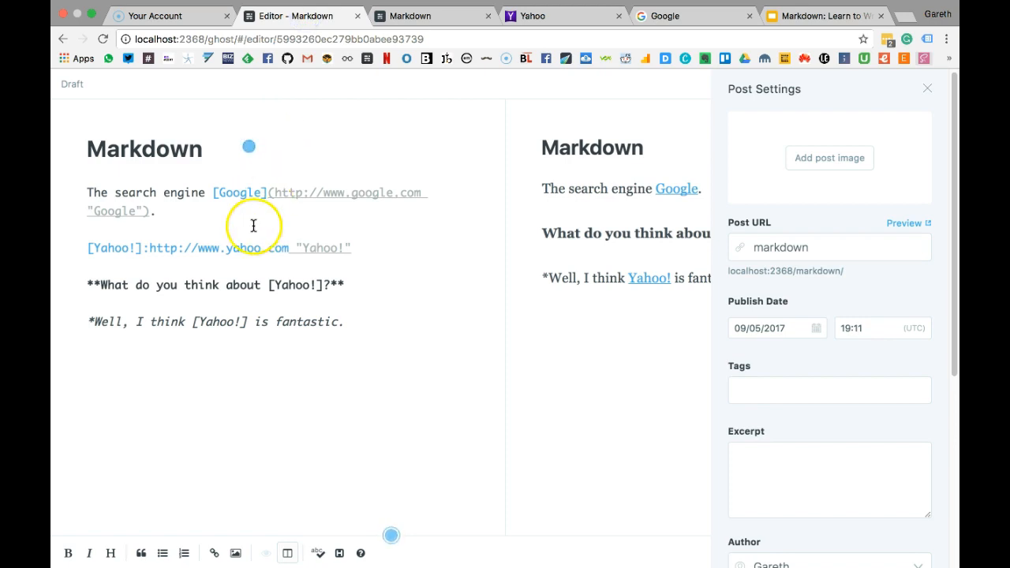
click(210, 207)
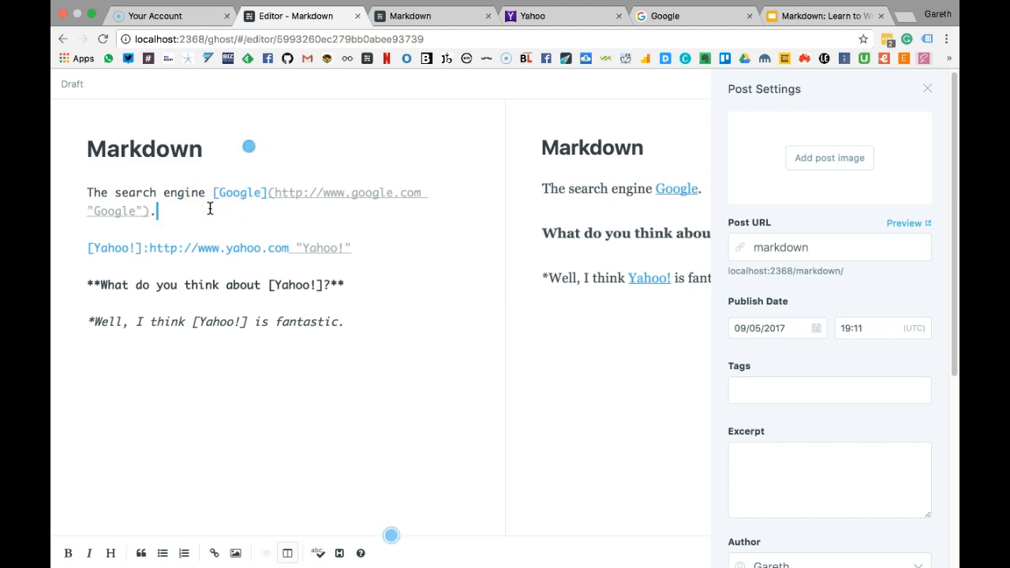
key(Return)
key(Return)
text([)
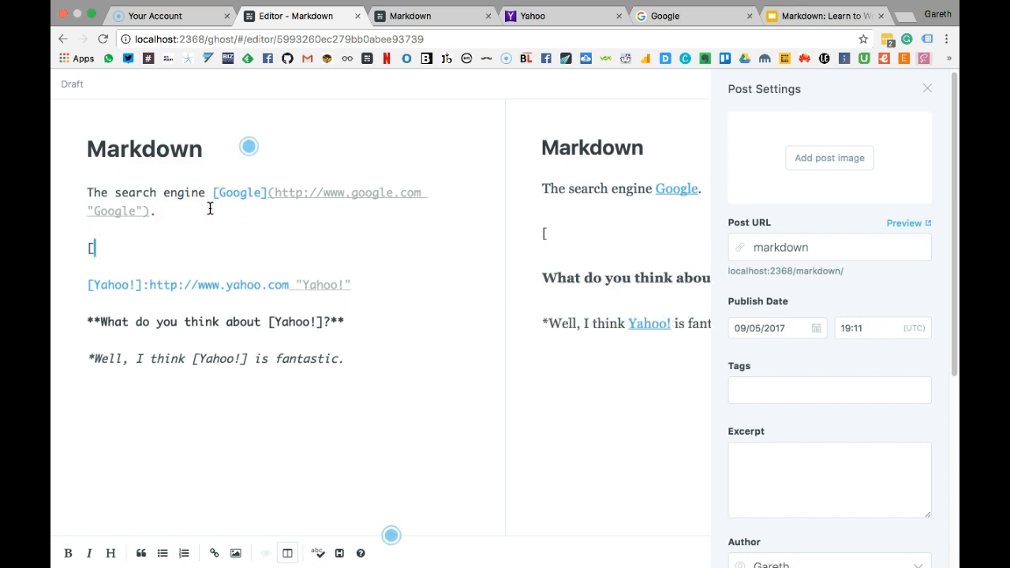
text(]())
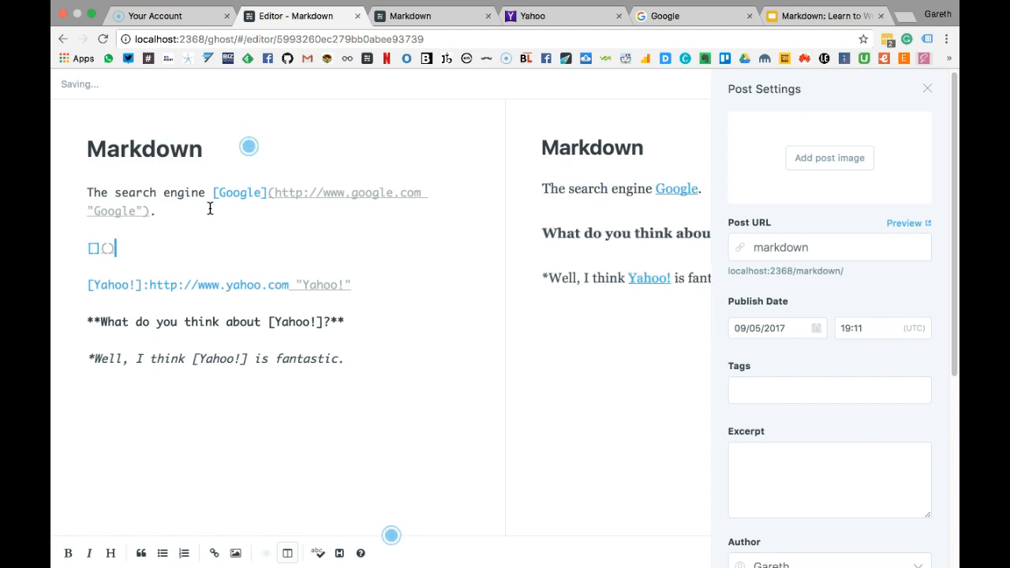
Step: Add the reference definition pattern "[]:http..." on the line directly below the empty inline link pattern
key(Return)
text([)
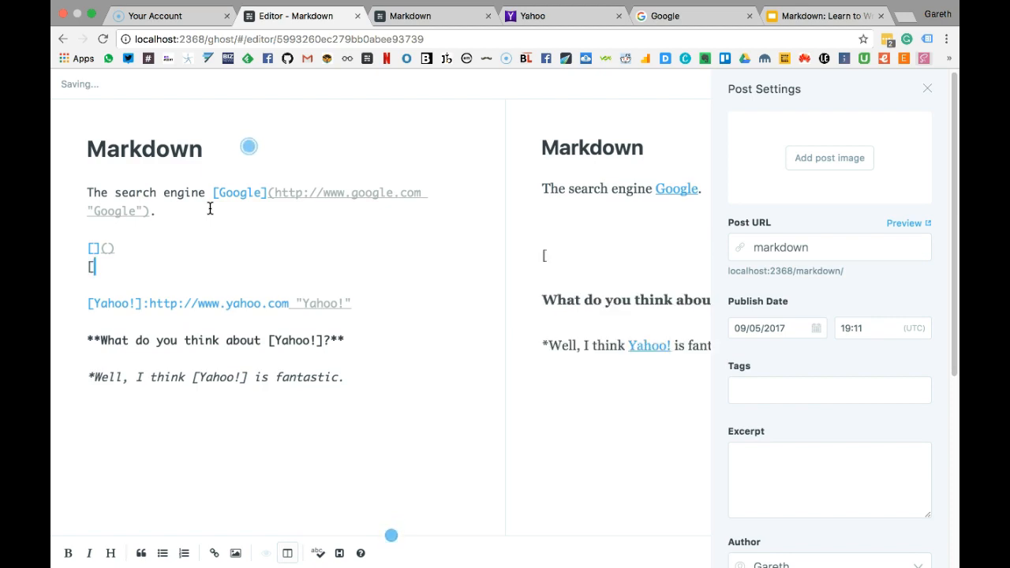
text(]:http)
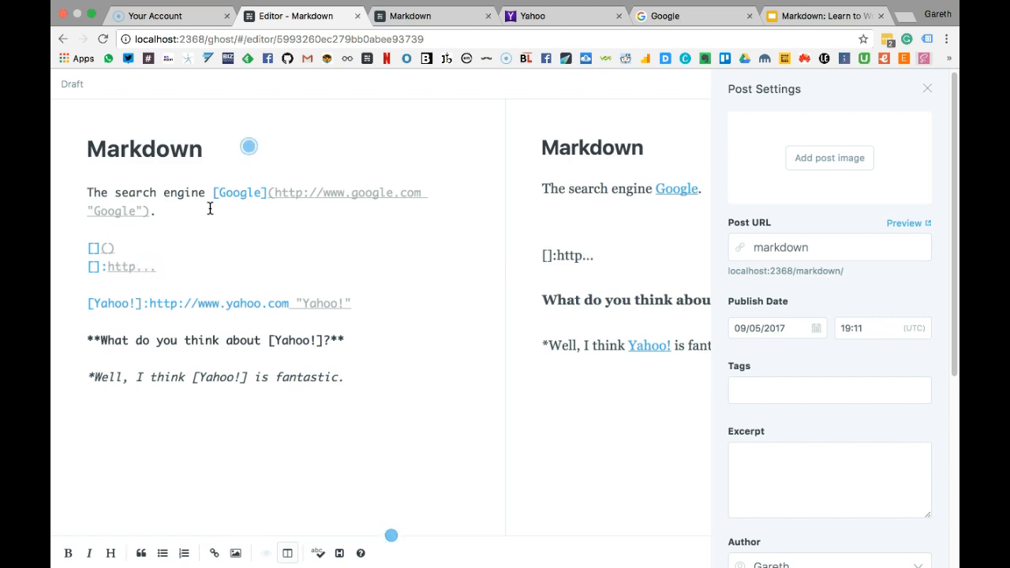
text(...)
Step: Add a "[]" reference in a new paragraph below the definition pattern, and put the id "x" inside both pairs of brackets
key(Return)
key(Return)
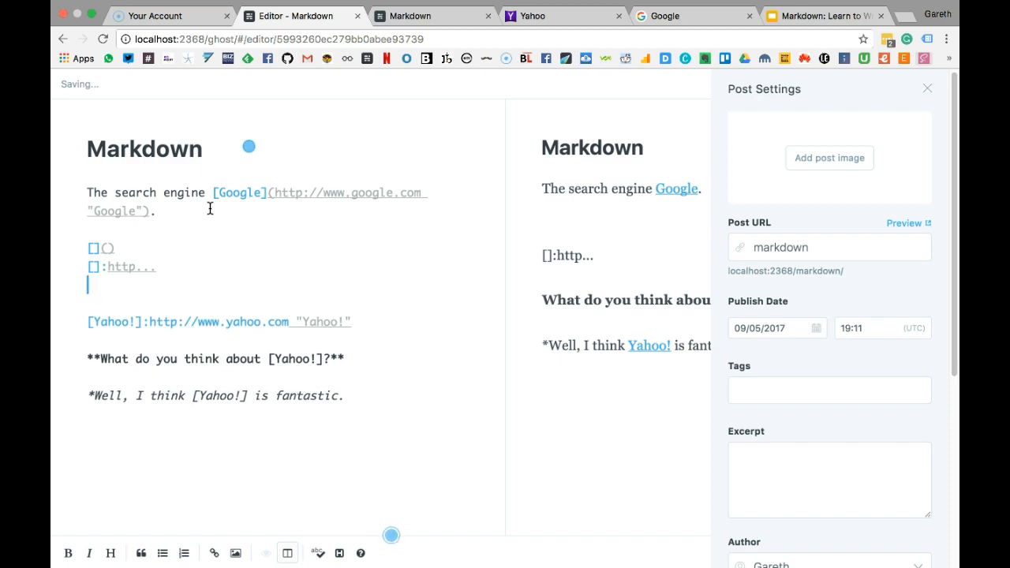
text([])
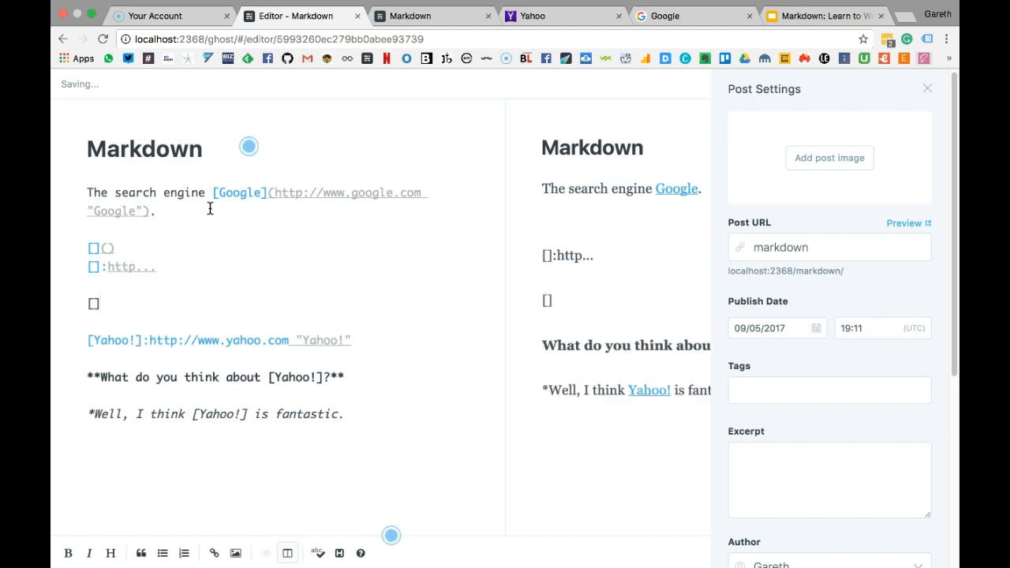
key(Up)
text(x)
text(x)
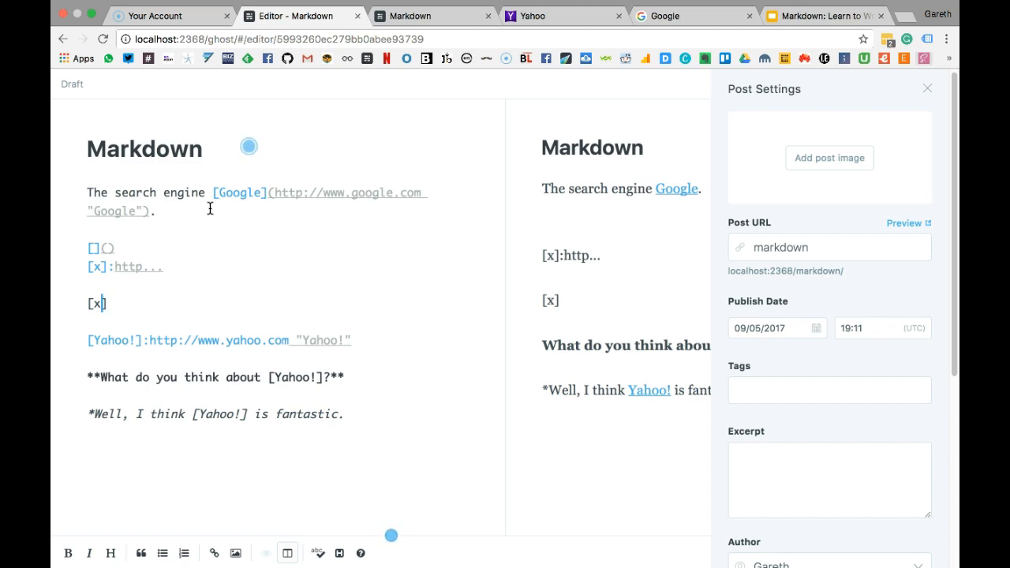
Step: Switch to the Google Slides presentation and review its Links slide
click(165, 22)
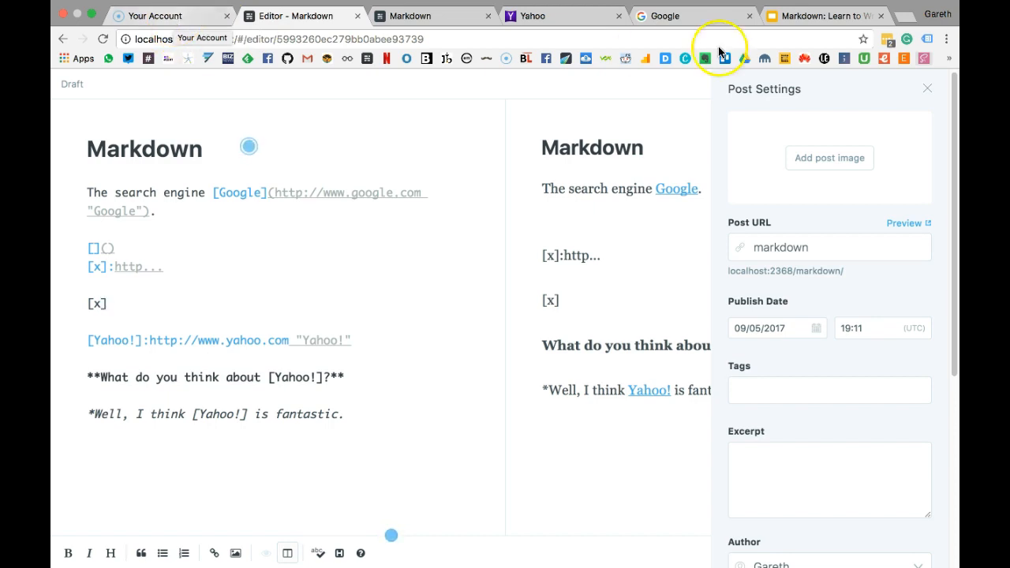
click(807, 22)
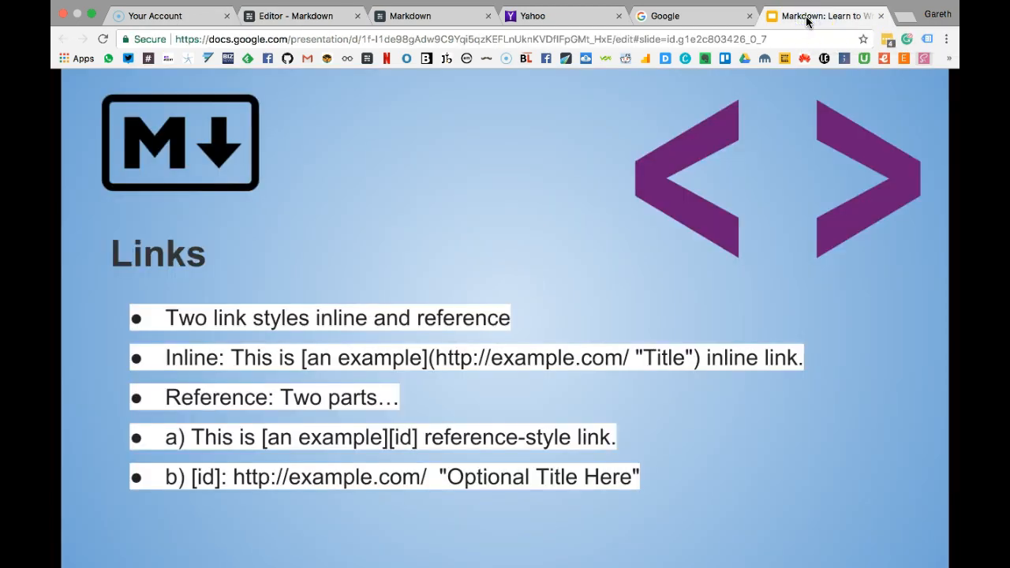